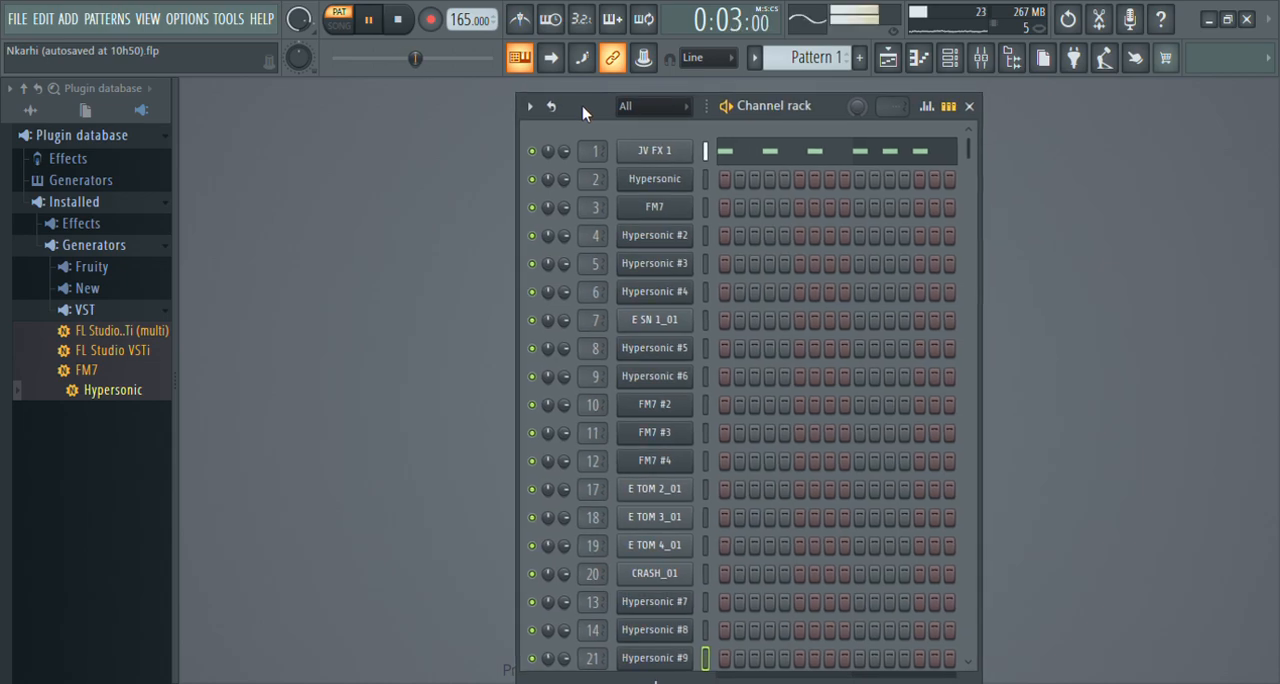
Review the JV FX 1 notes of Pattern 1 in the piano roll across all four bars and stop playback.
click(770, 160)
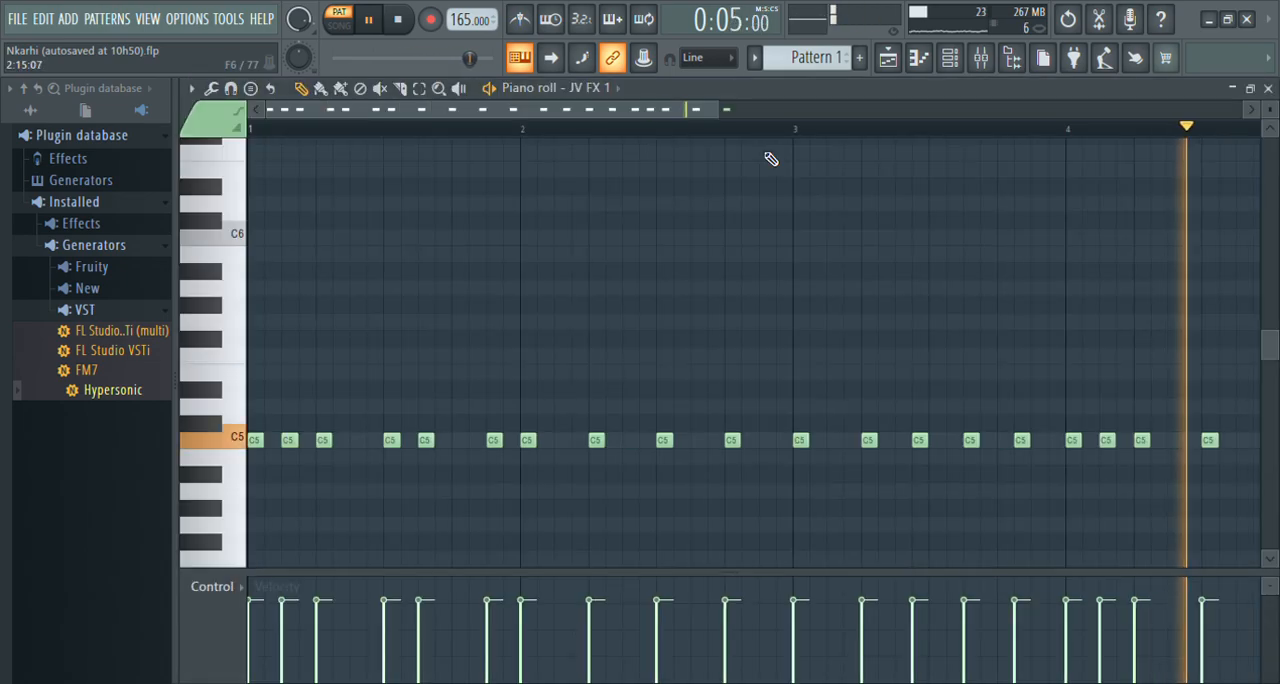
drag(726, 117, 810, 125)
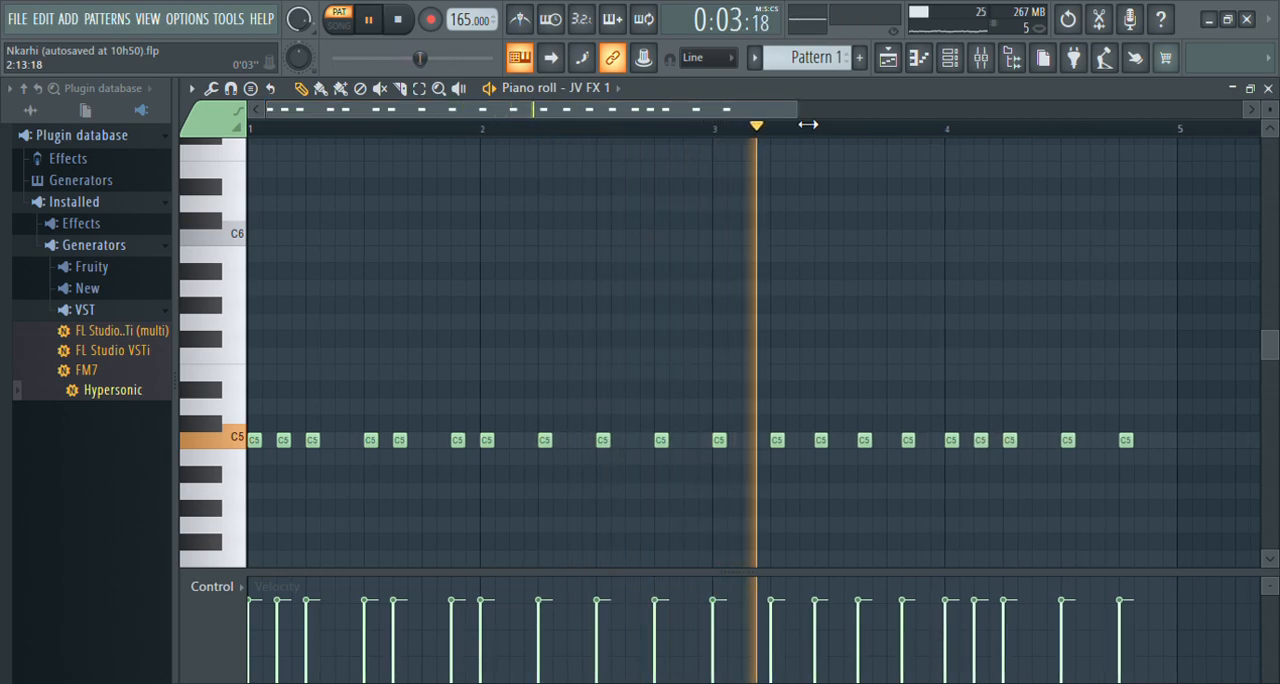
key(space)
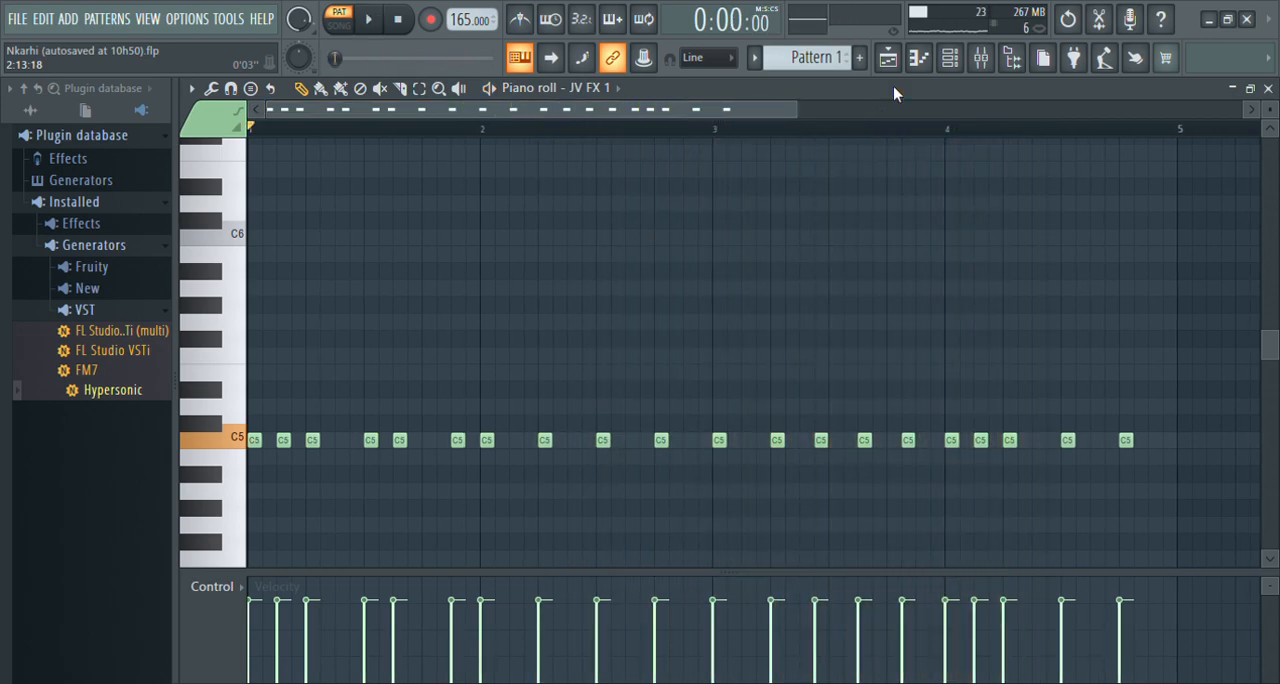
Go through Pattern 2 to Pattern 3 and show the Hypersonic channel's notes in the piano roll.
click(950, 60)
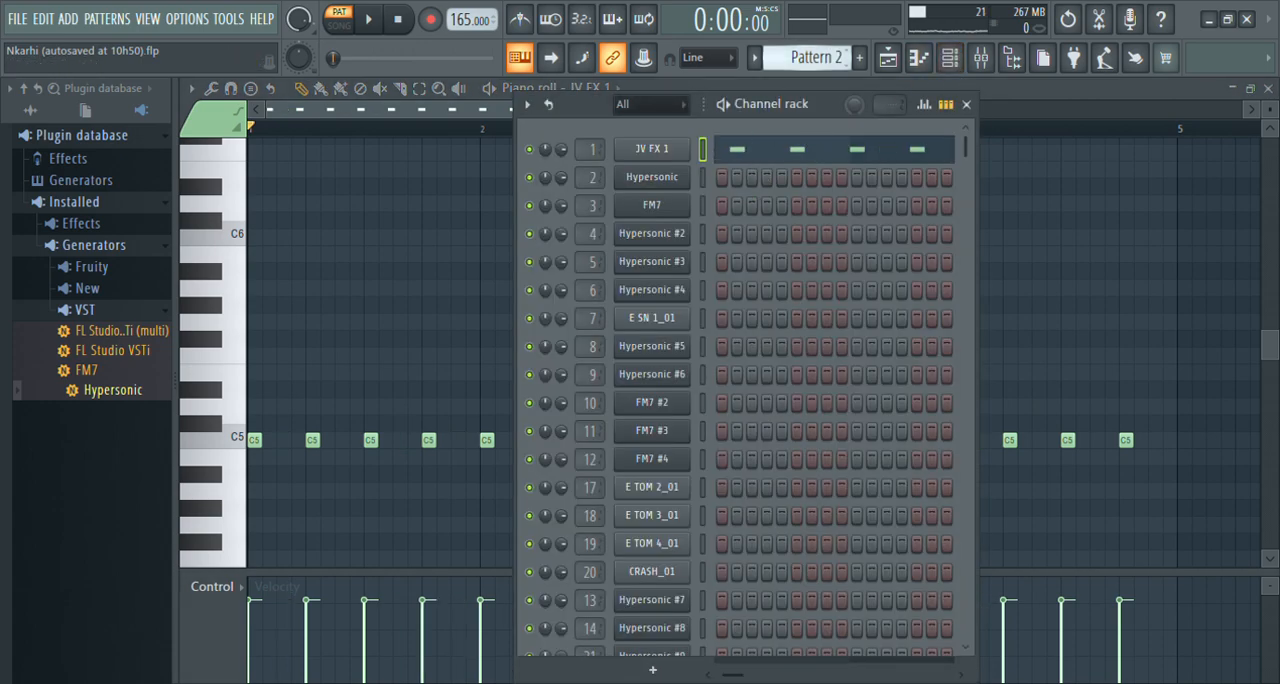
drag(815, 58, 815, 48)
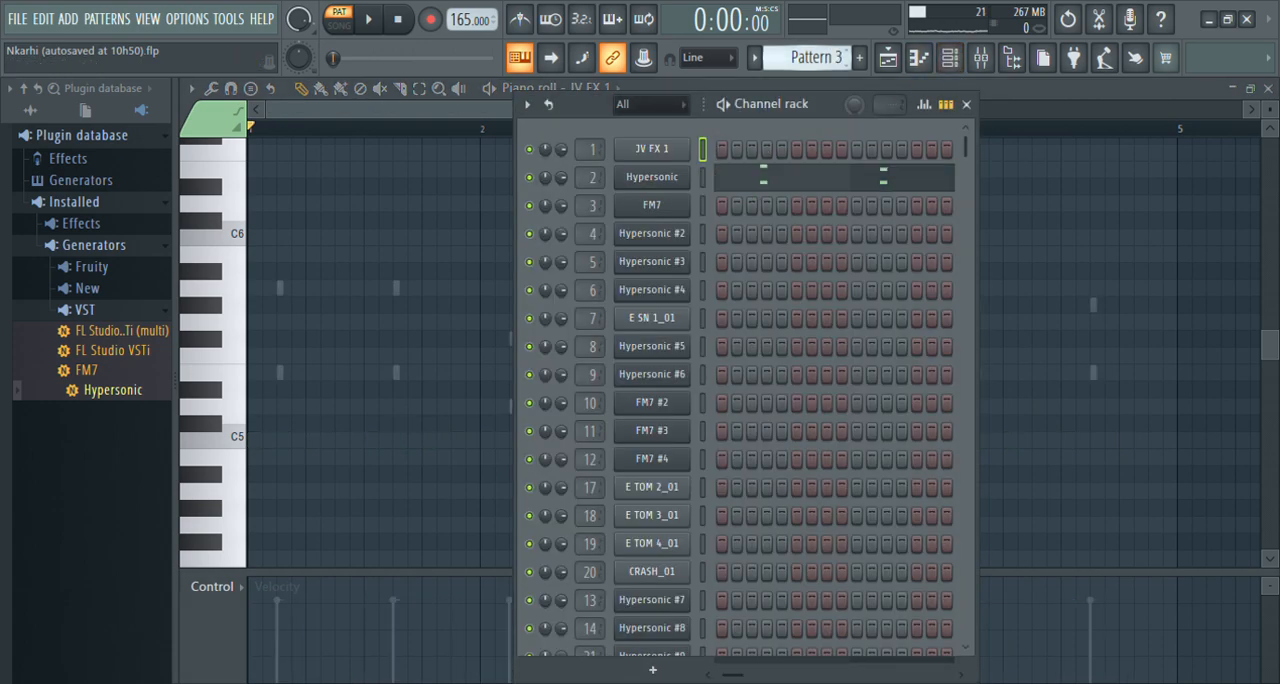
click(737, 186)
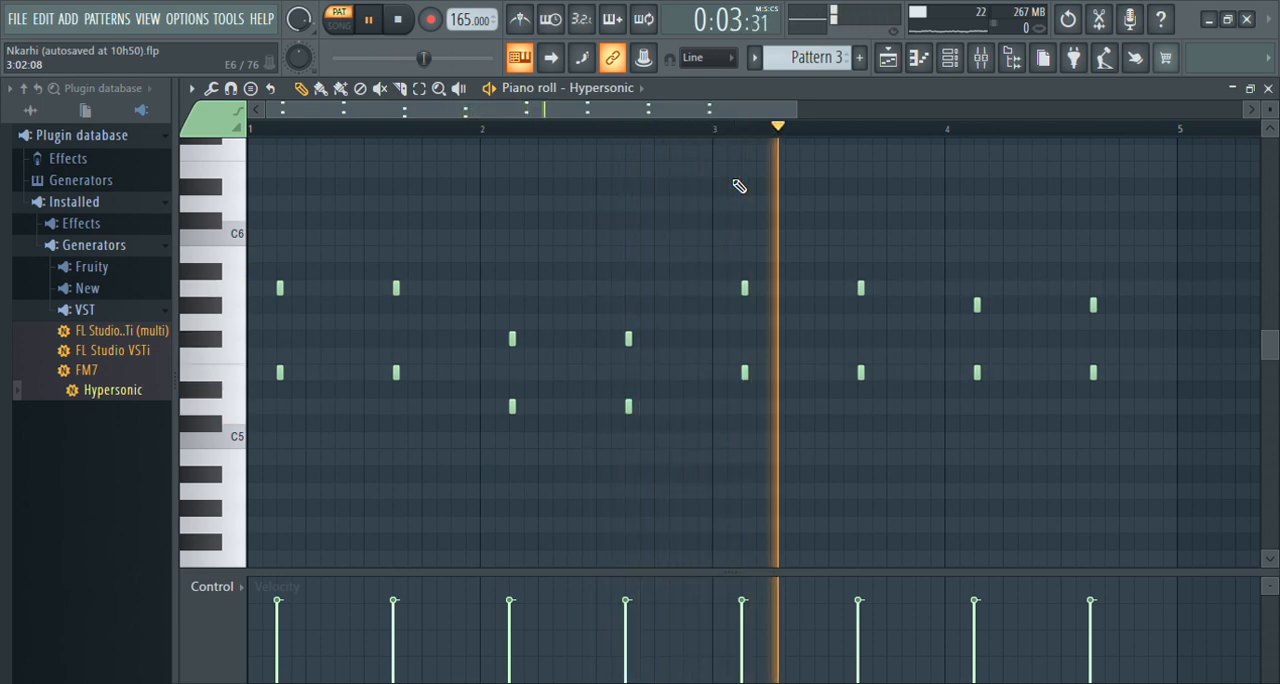
Switch to Pattern 4 and review the FM7 channel's melody in the piano roll with playback.
click(949, 60)
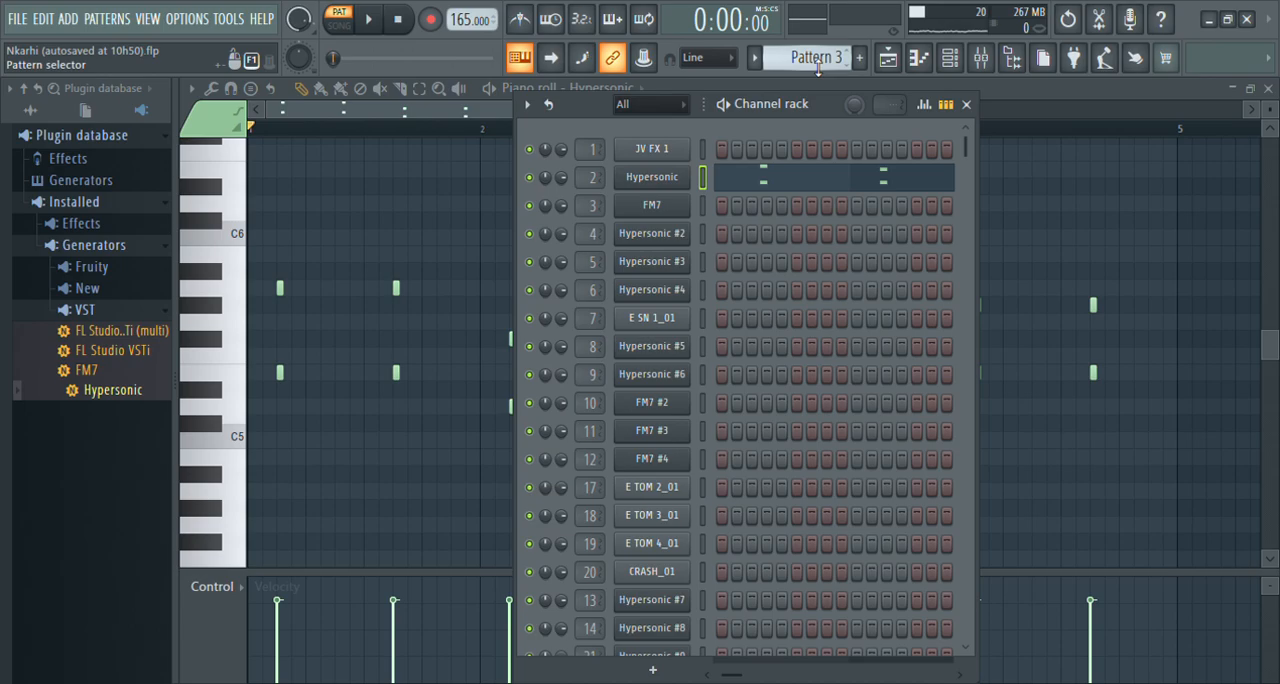
drag(818, 58, 818, 48)
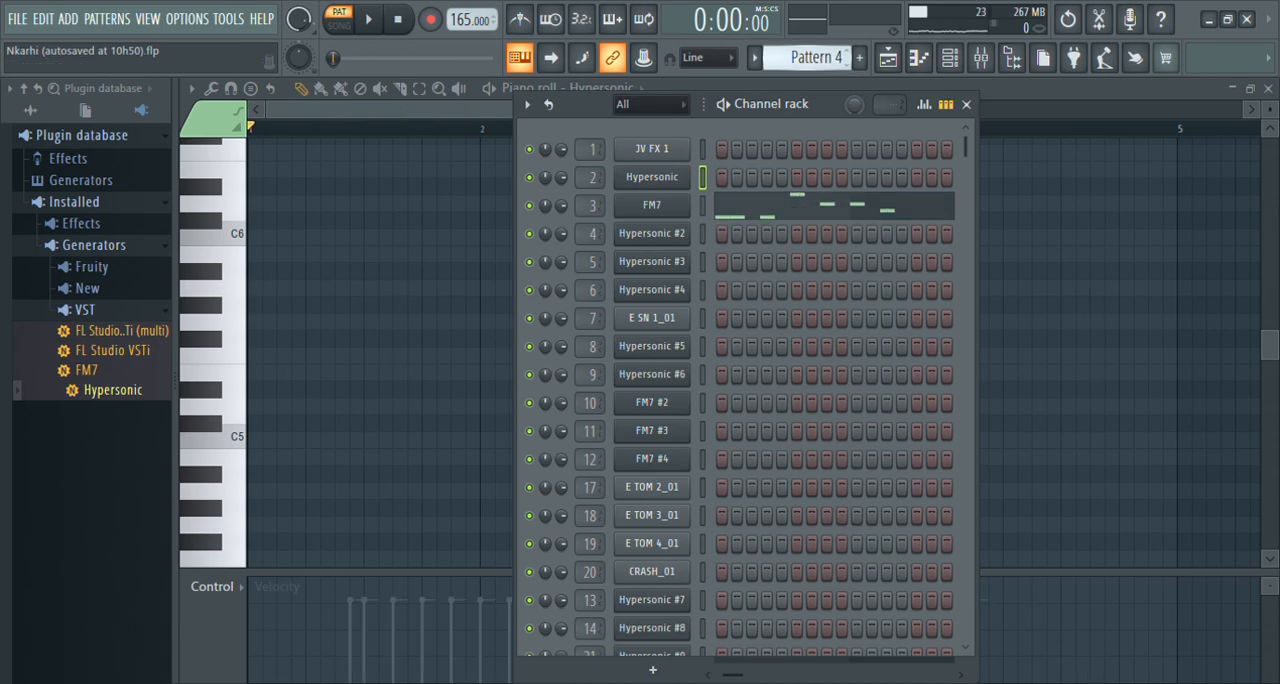
click(804, 207)
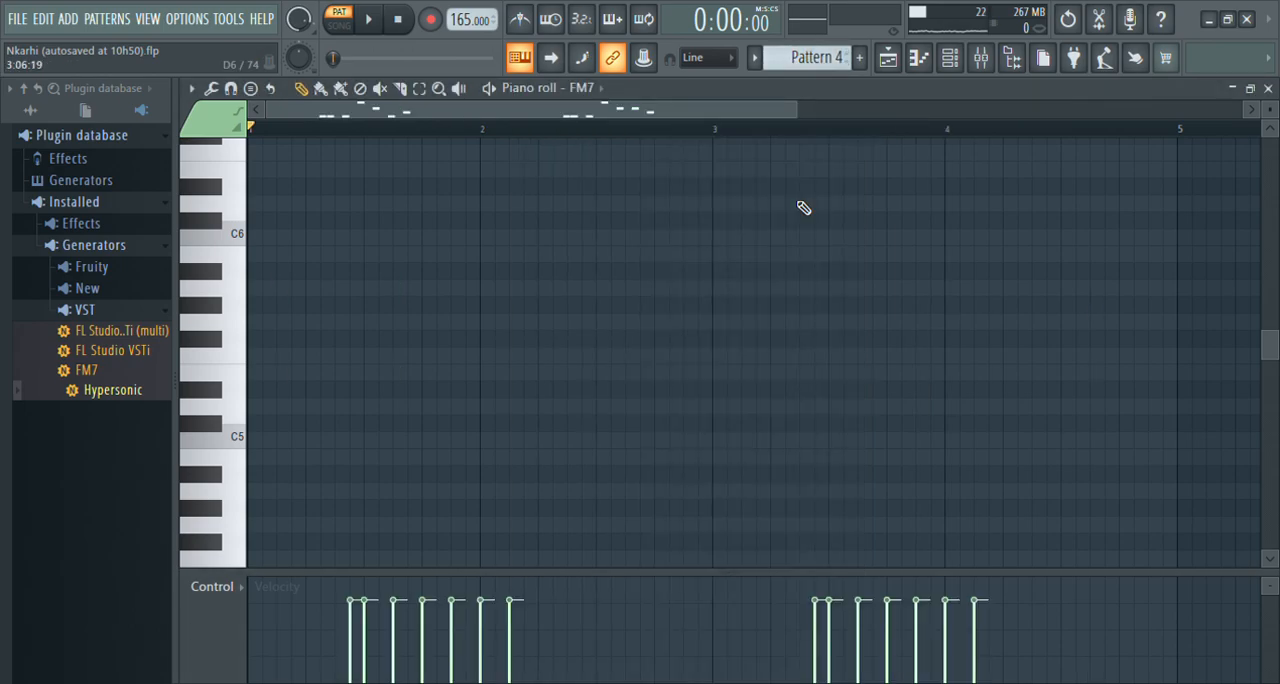
key(space)
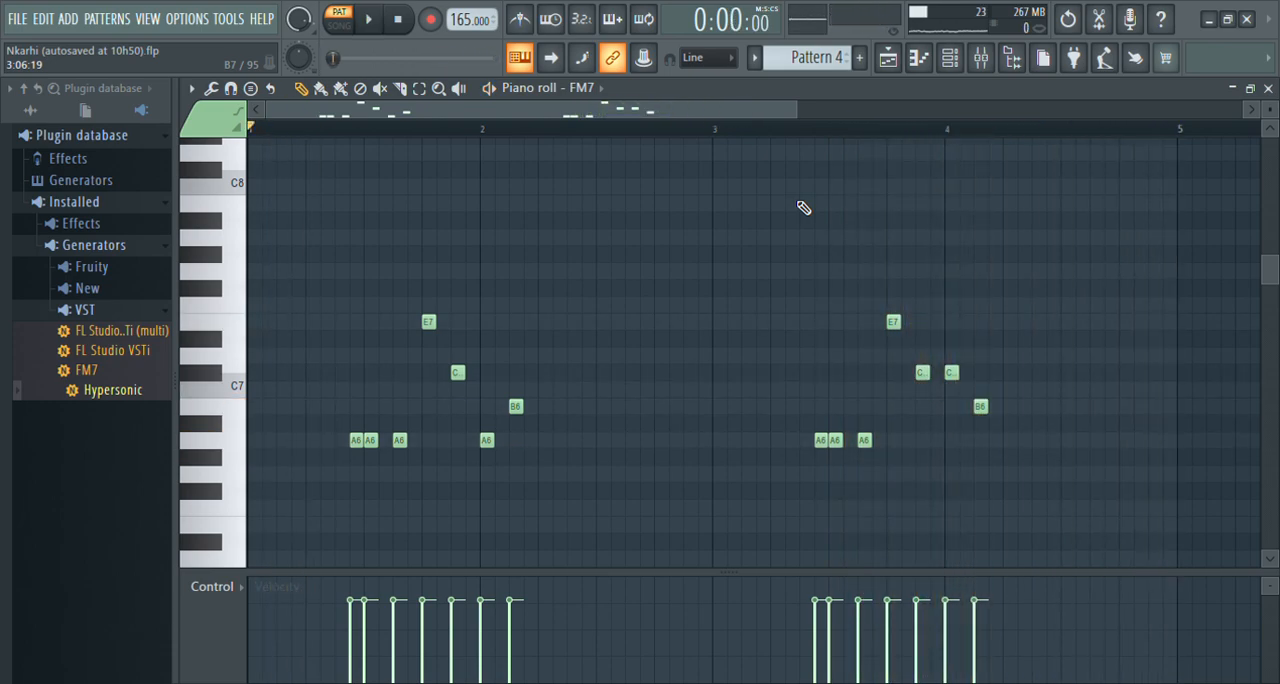
Switch to Pattern 5, listen to the Hypersonic #2 chords in the piano roll and stop playback.
click(962, 66)
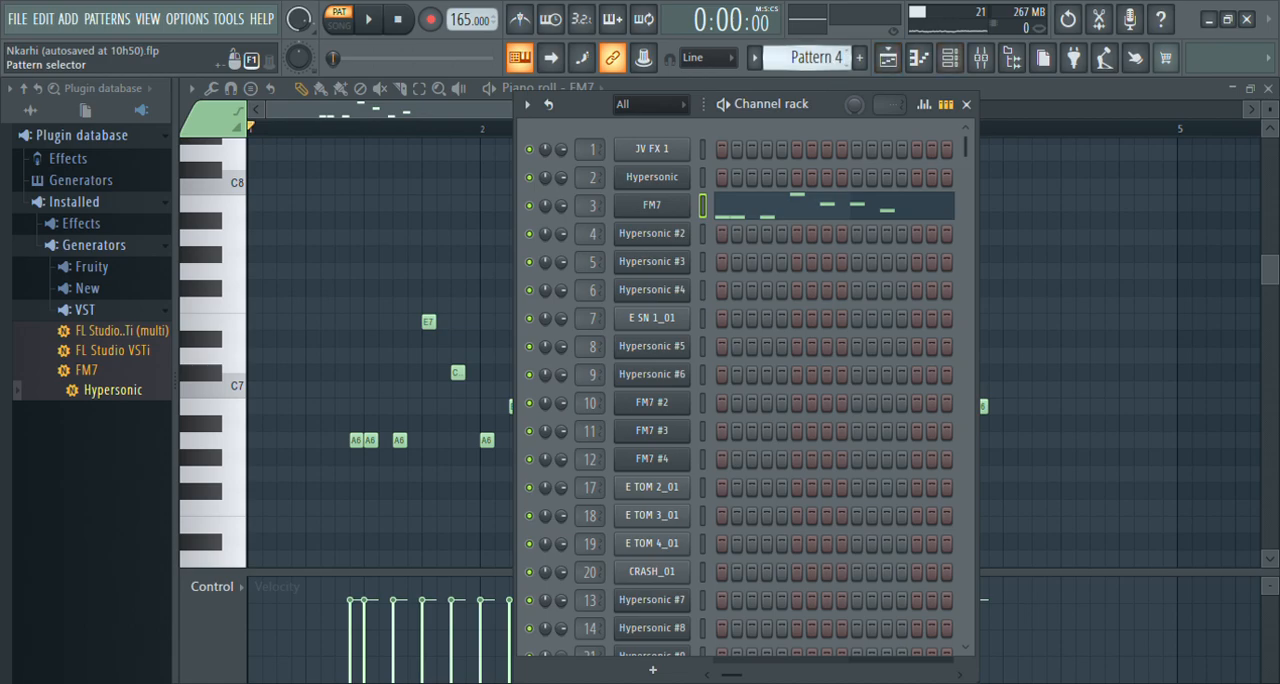
drag(817, 58, 817, 50)
click(805, 235)
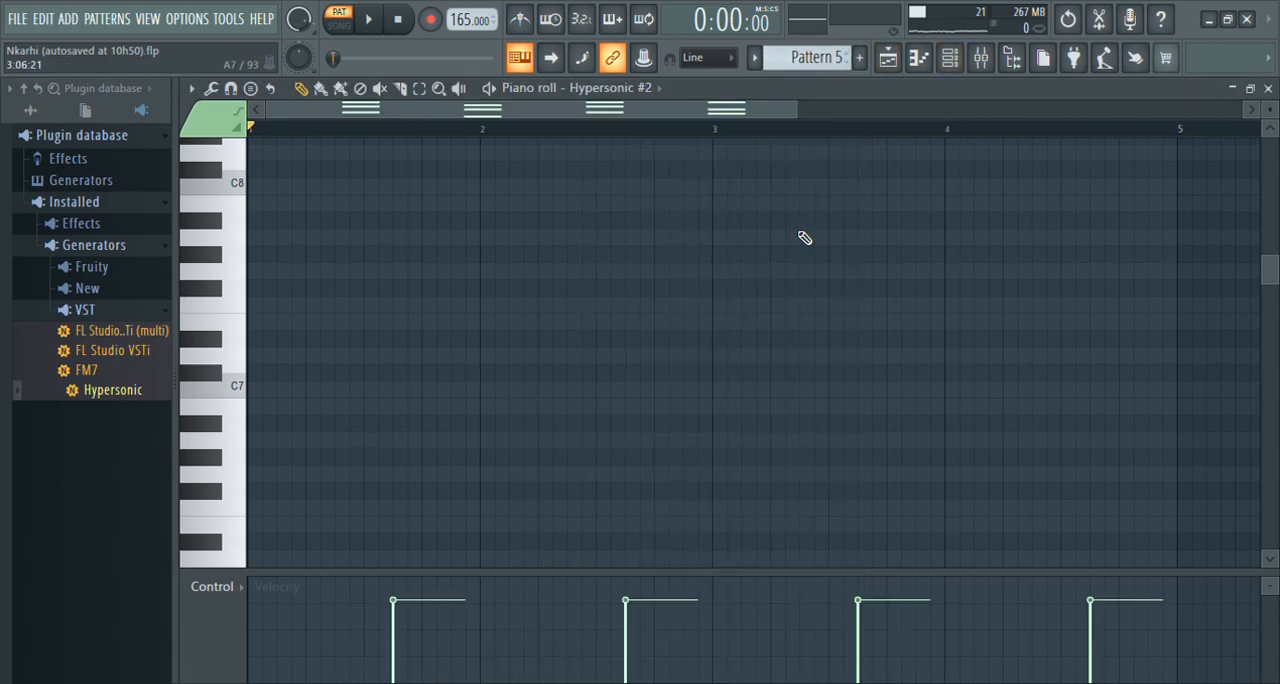
scroll(805, 238, down, 10)
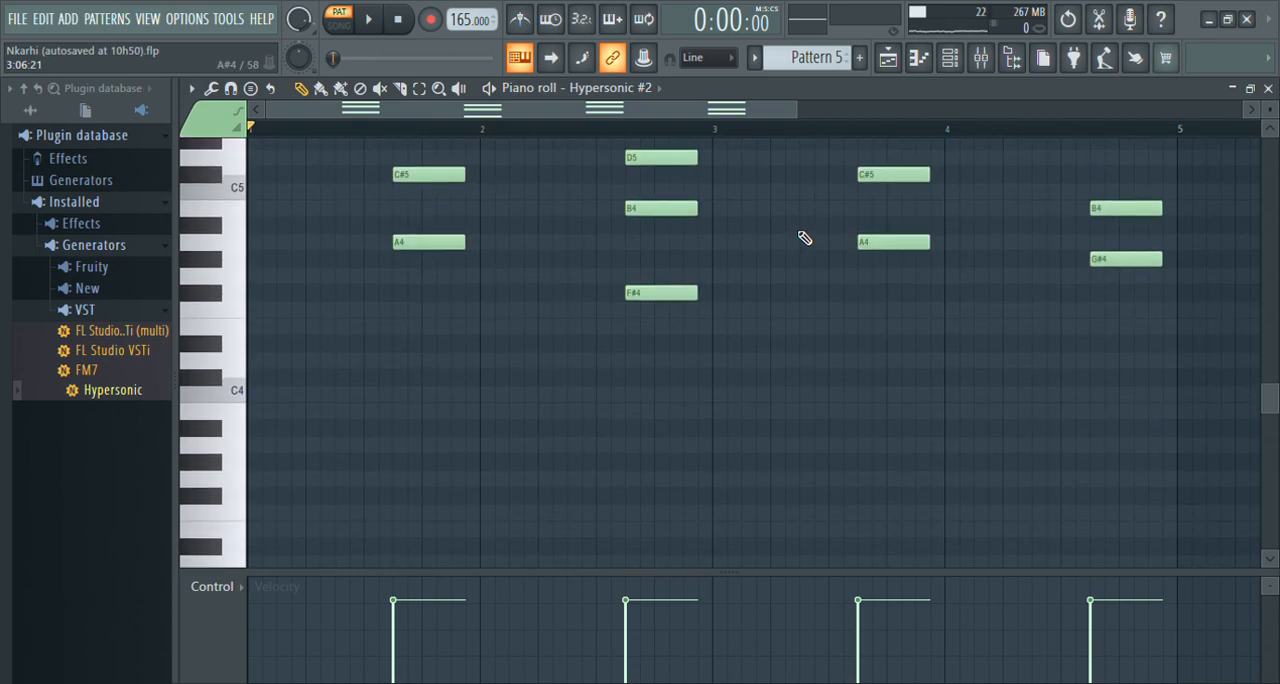
key(space)
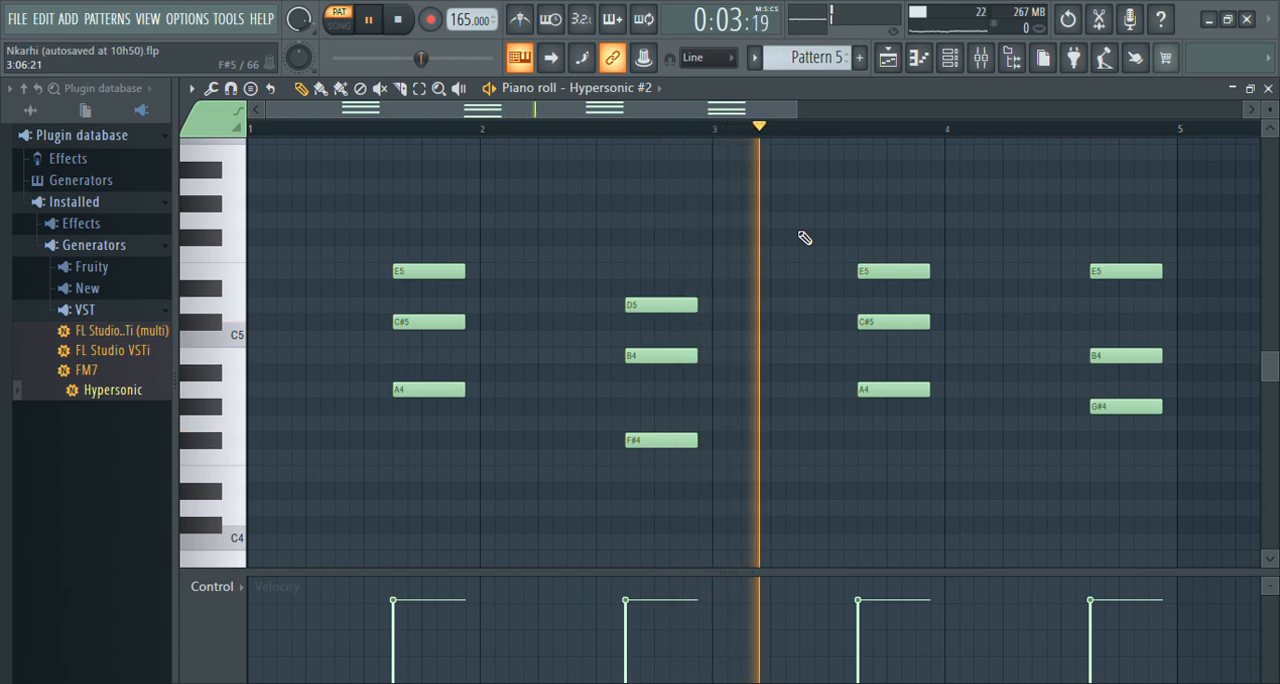
key(space)
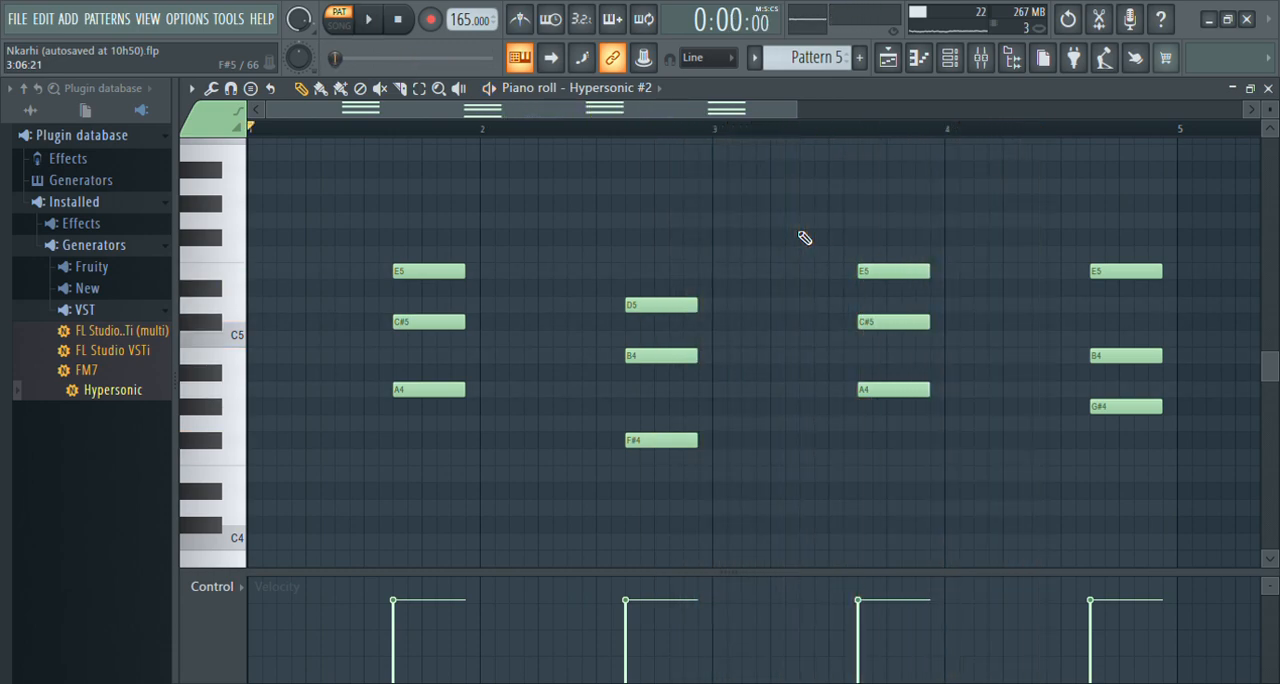
Switch to Pattern 6 and play the Hypersonic #3 channel's notes in the piano roll.
click(952, 58)
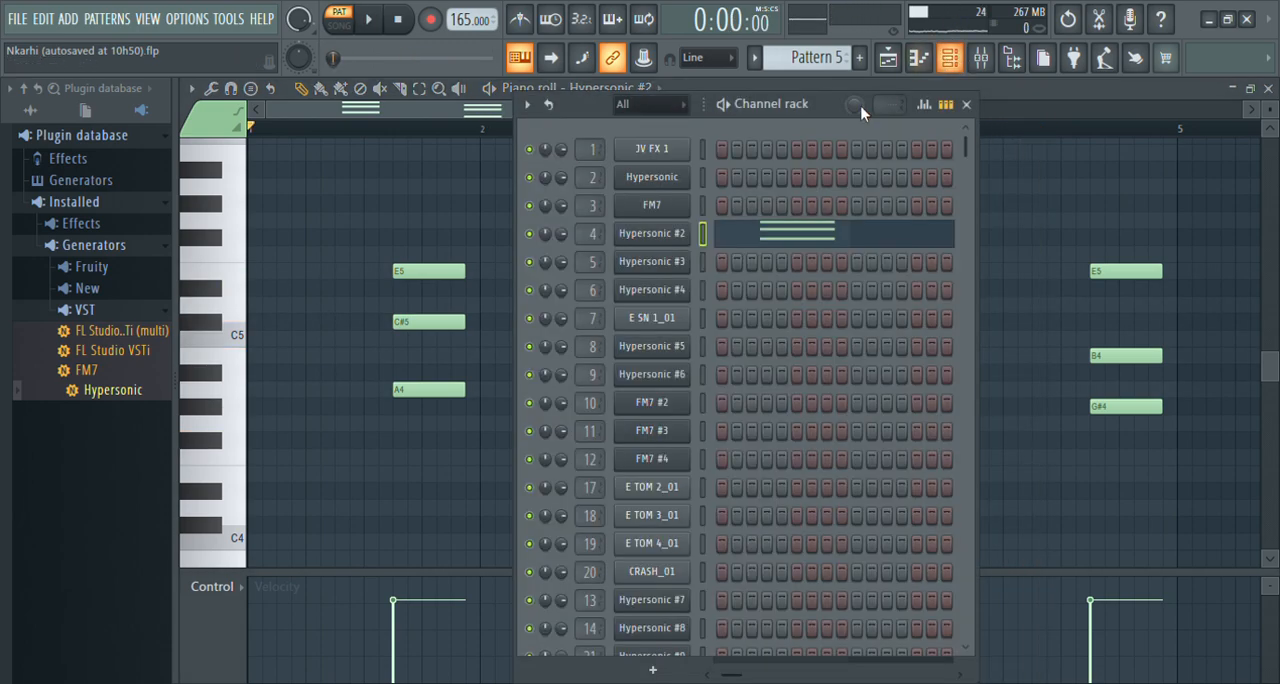
scroll(806, 70, down, 1)
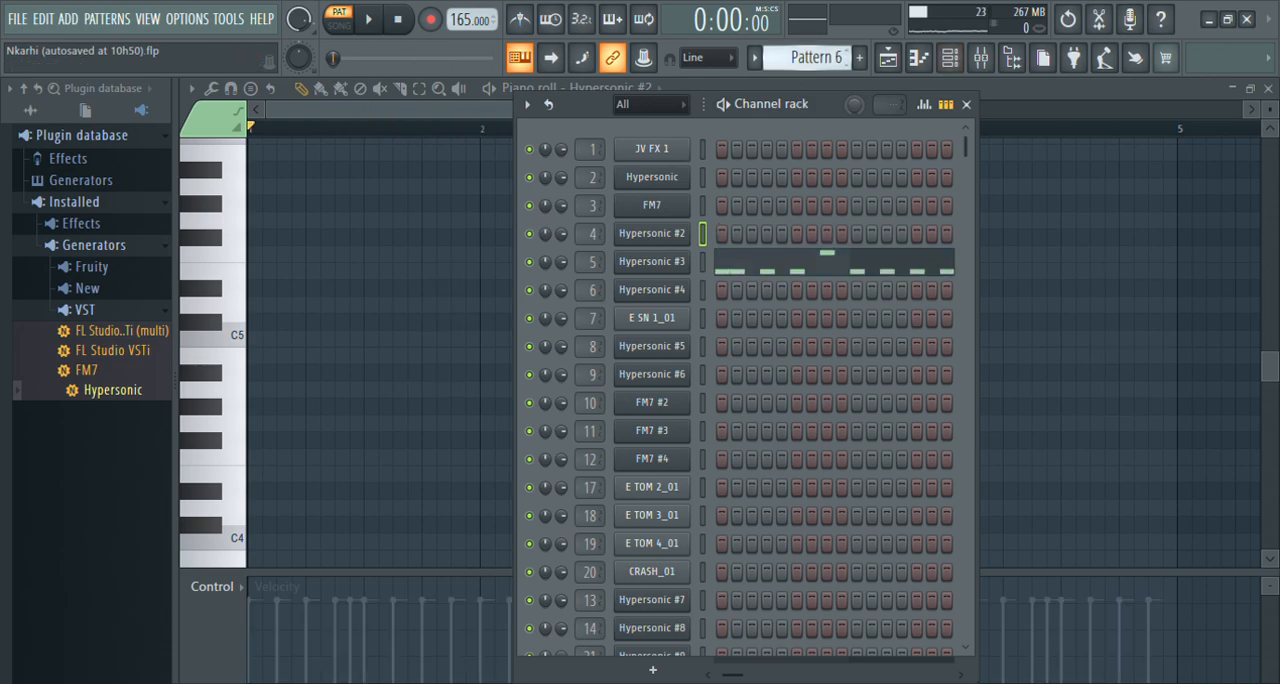
click(797, 274)
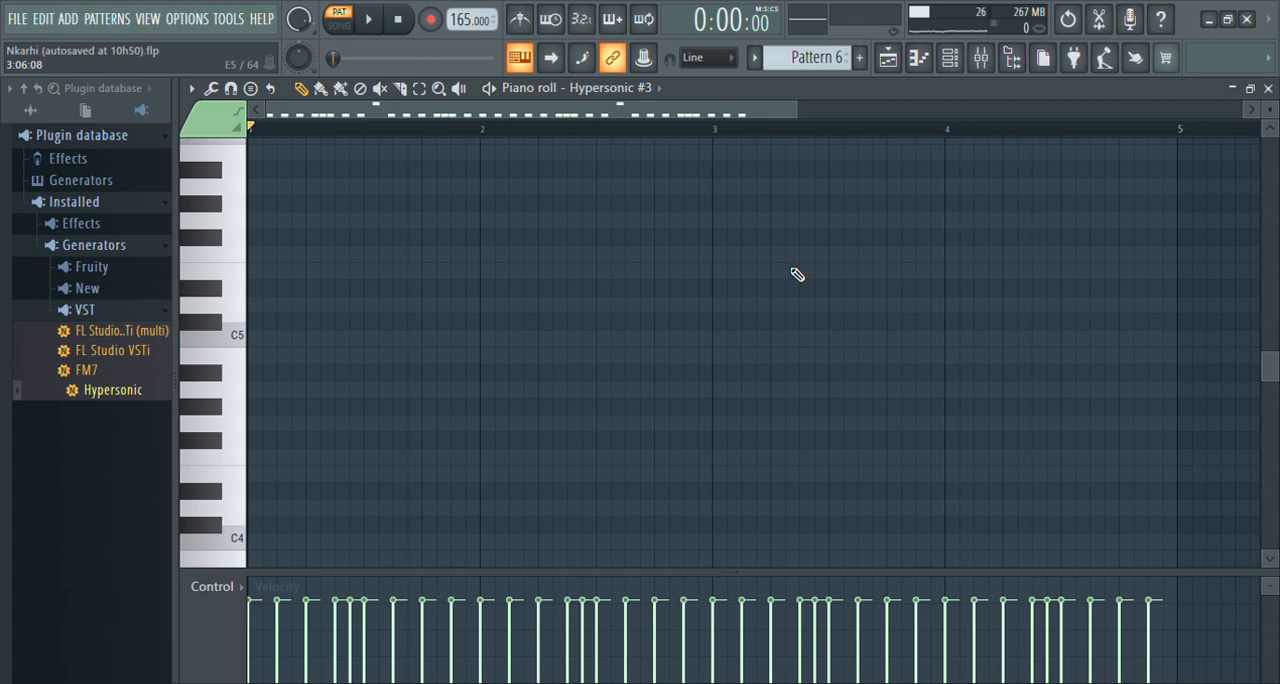
scroll(797, 274, down, 5)
key(space)
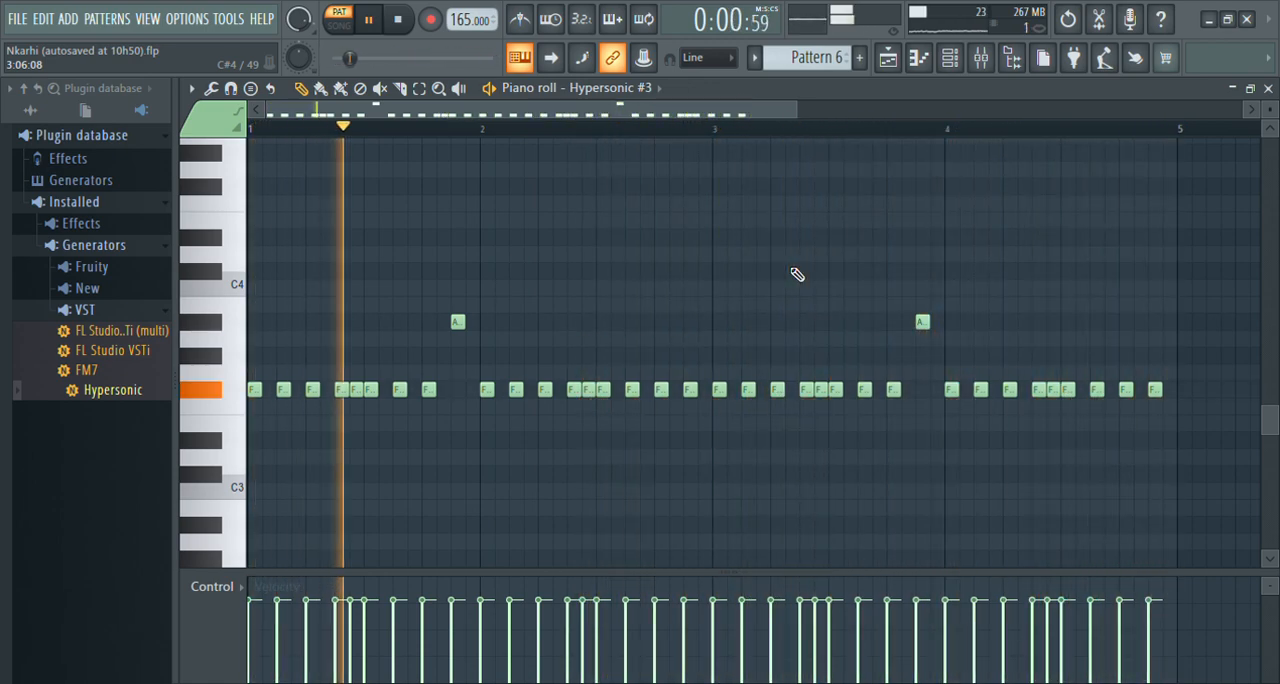
Switch to Pattern 7 and play the Hypersonic #4 channel's notes in the piano roll.
click(952, 61)
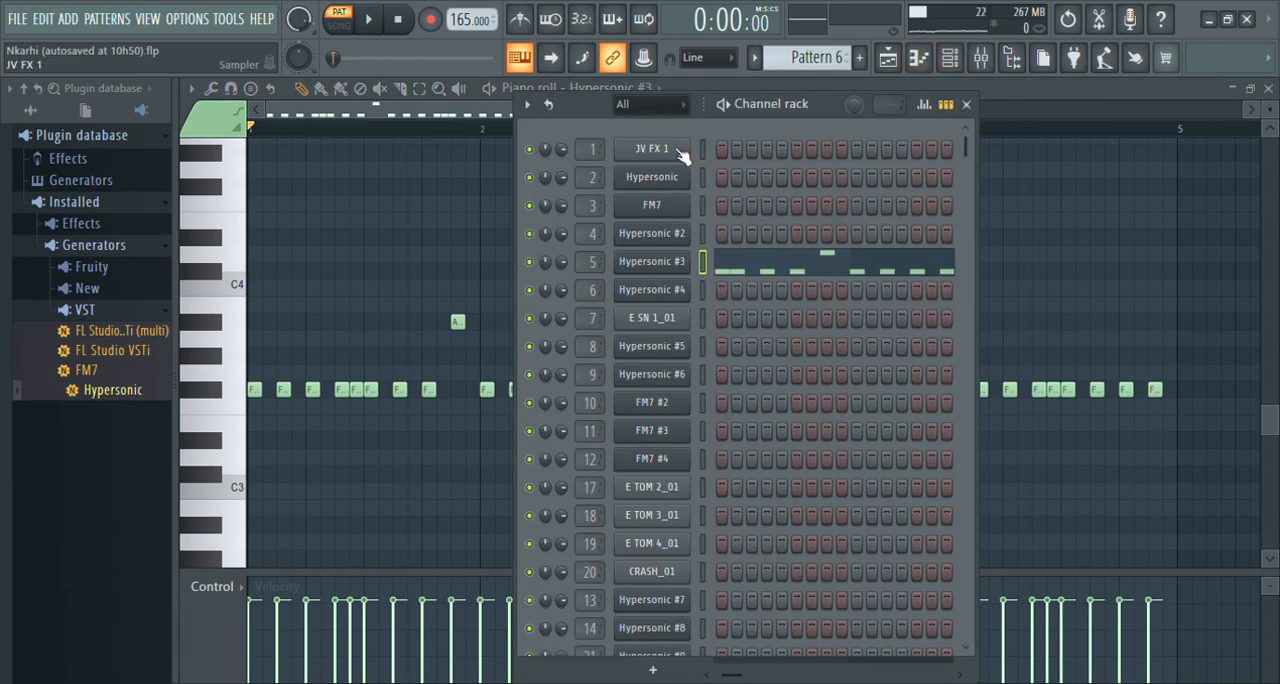
drag(815, 58, 815, 48)
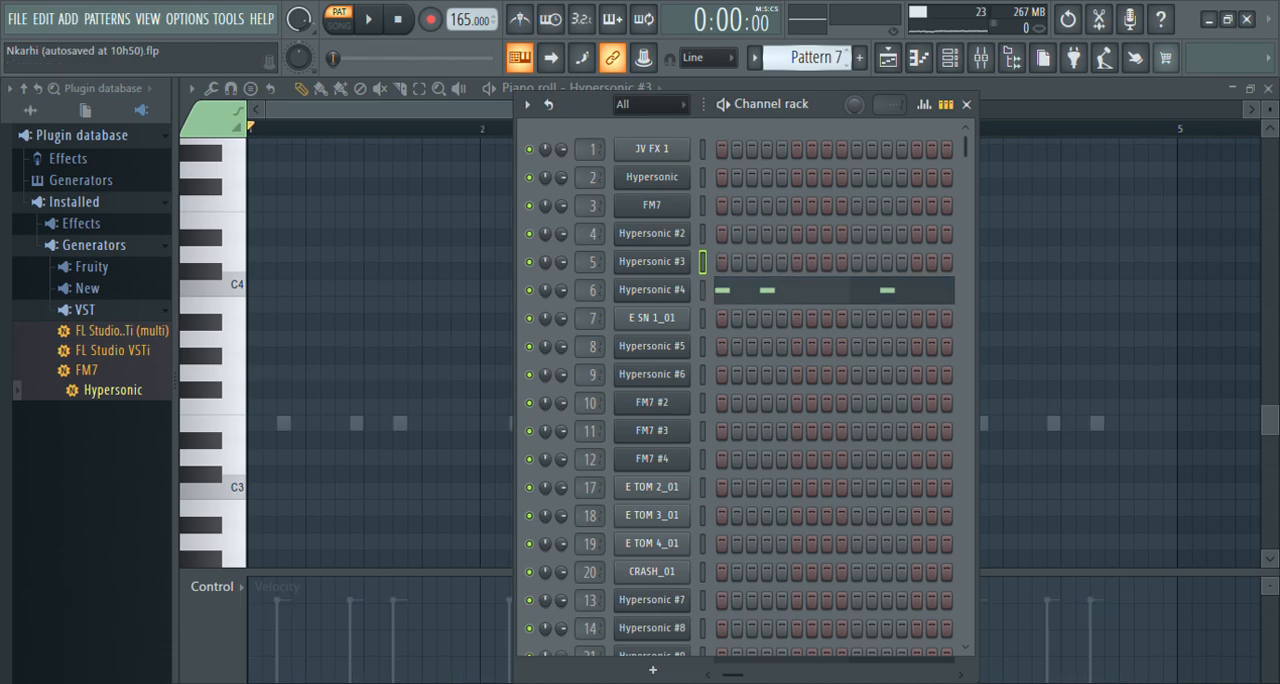
click(797, 301)
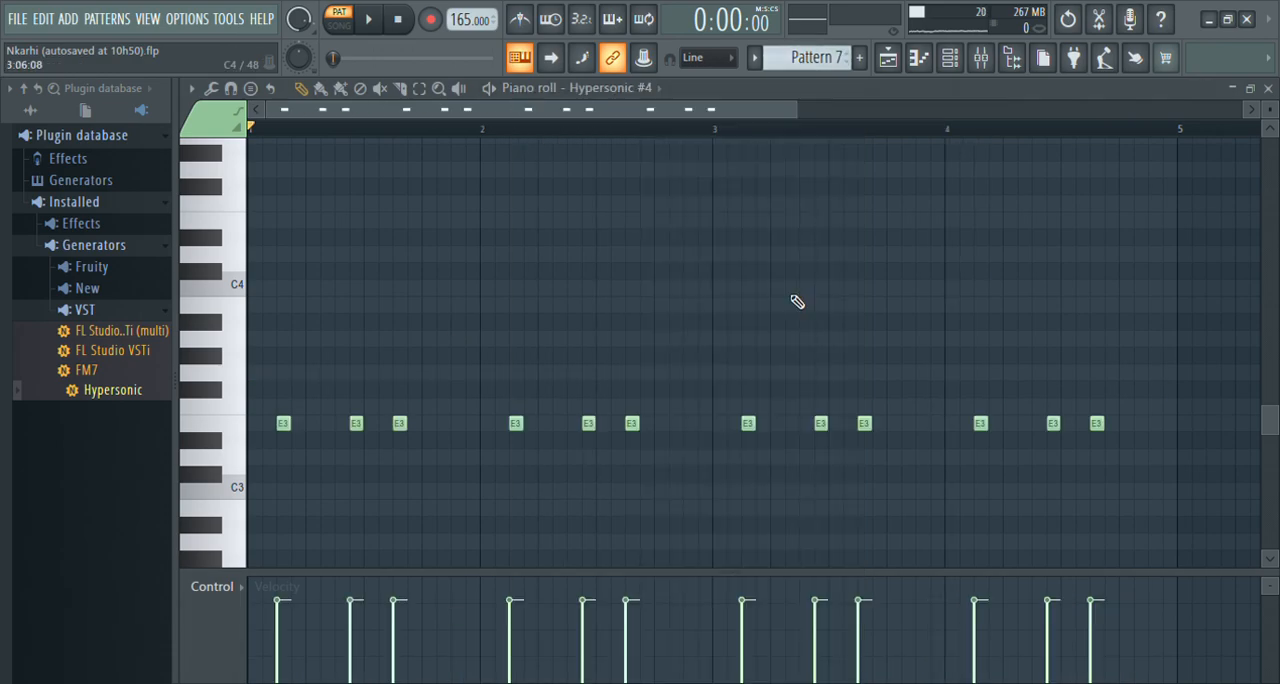
key(space)
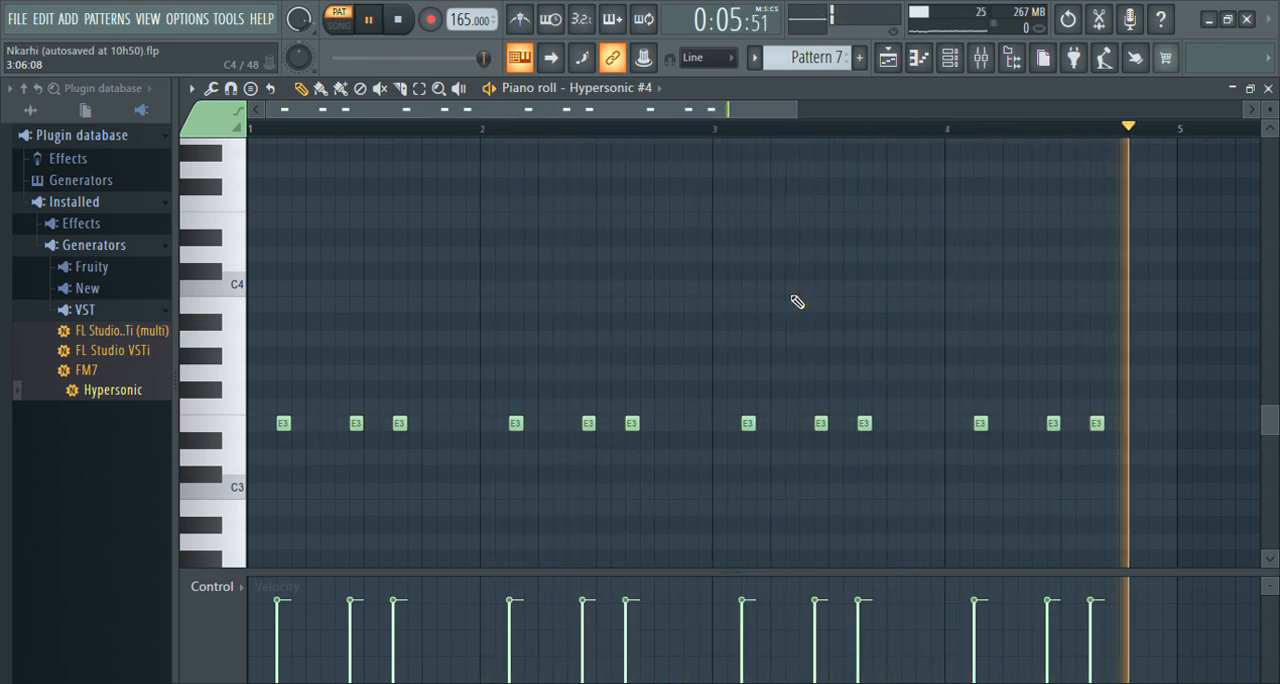
Switch to Pattern 8 and examine the E SN 1_01 snare notes in the piano roll.
click(950, 62)
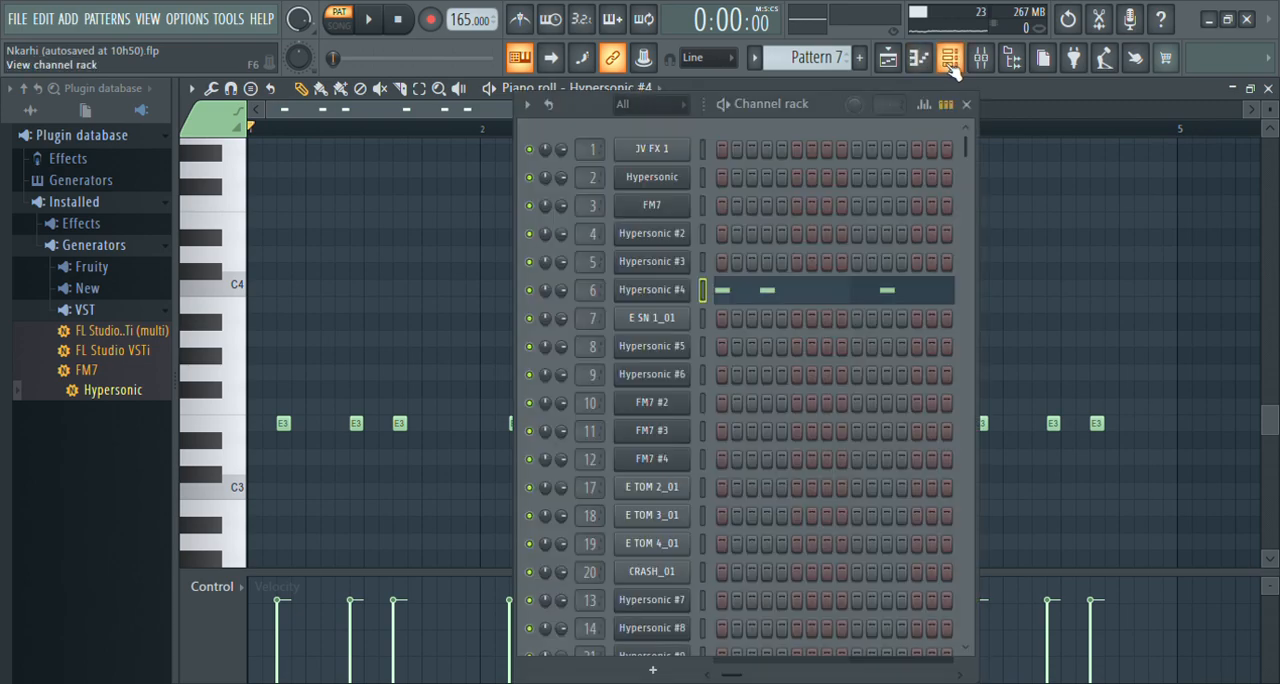
scroll(800, 57, down, 1)
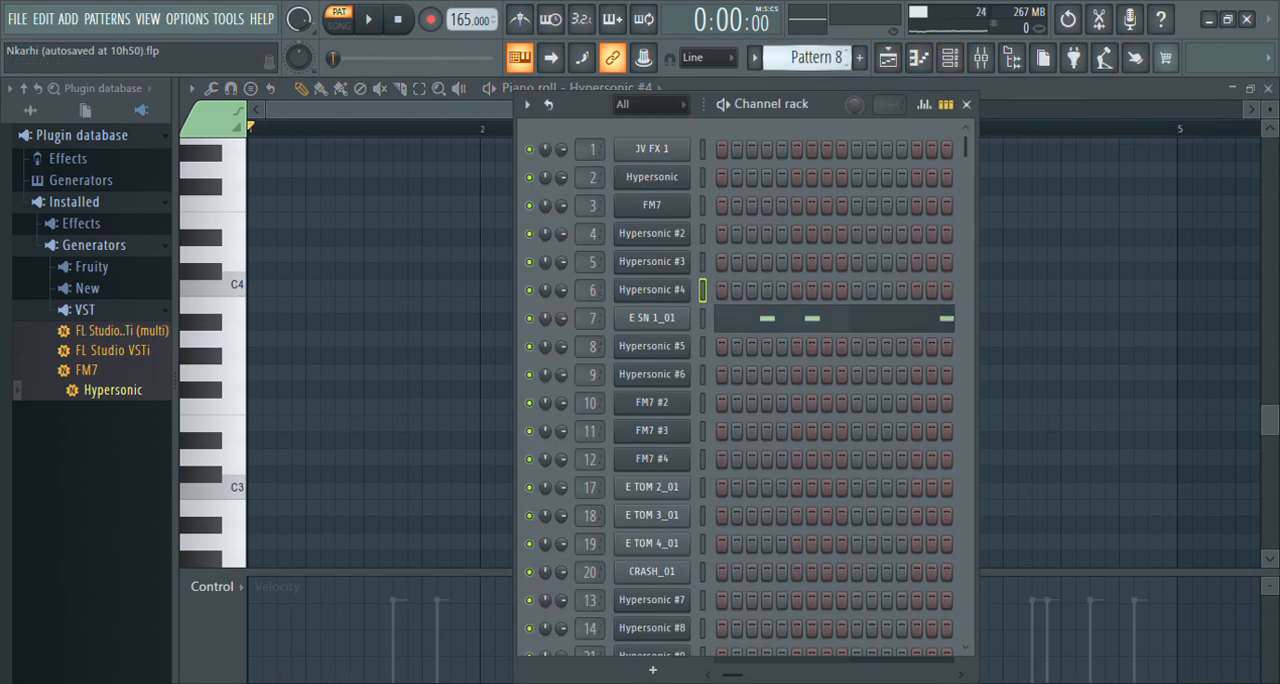
click(851, 317)
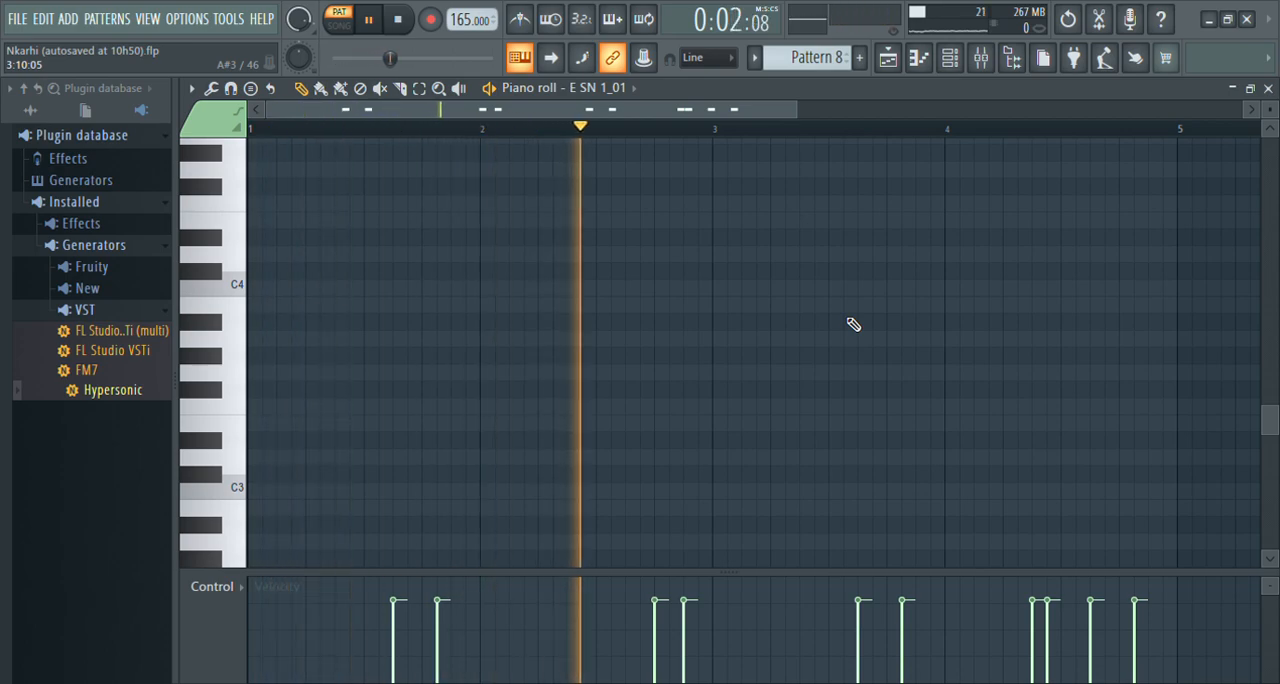
scroll(853, 324, down, 2)
scroll(853, 324, up, 10)
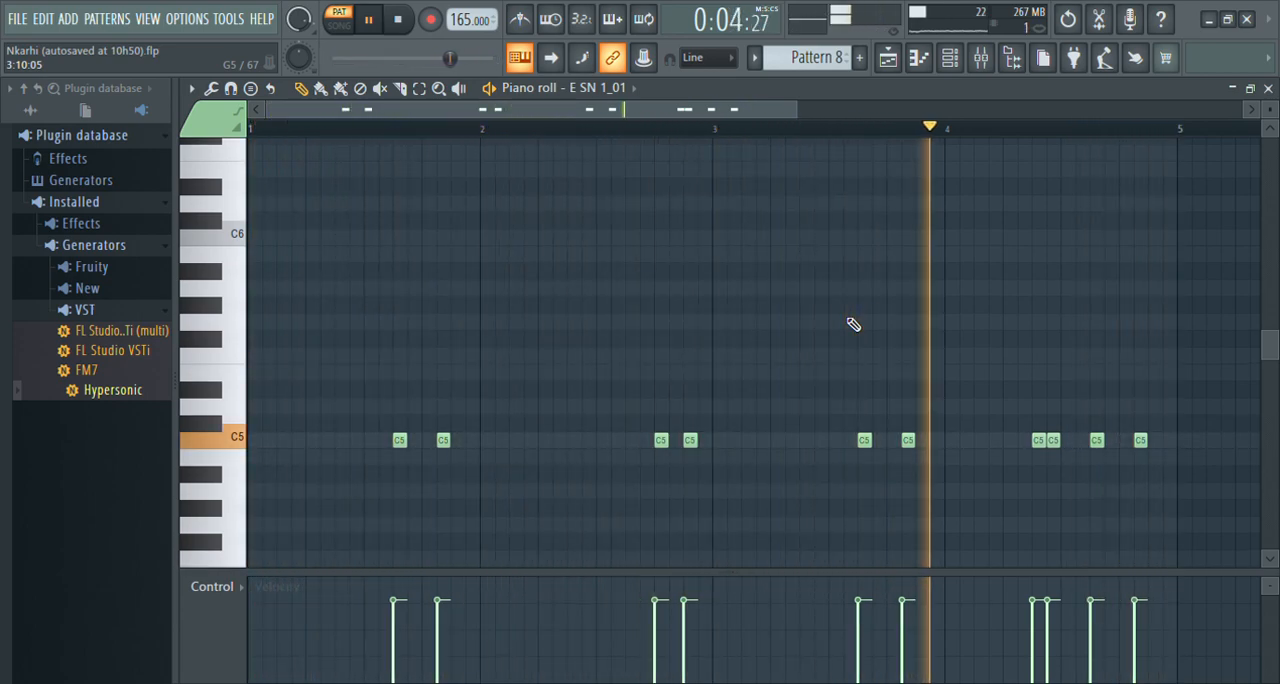
Switch to Pattern 9 and examine the Hypersonic #5 channel's melody in the piano roll.
click(950, 57)
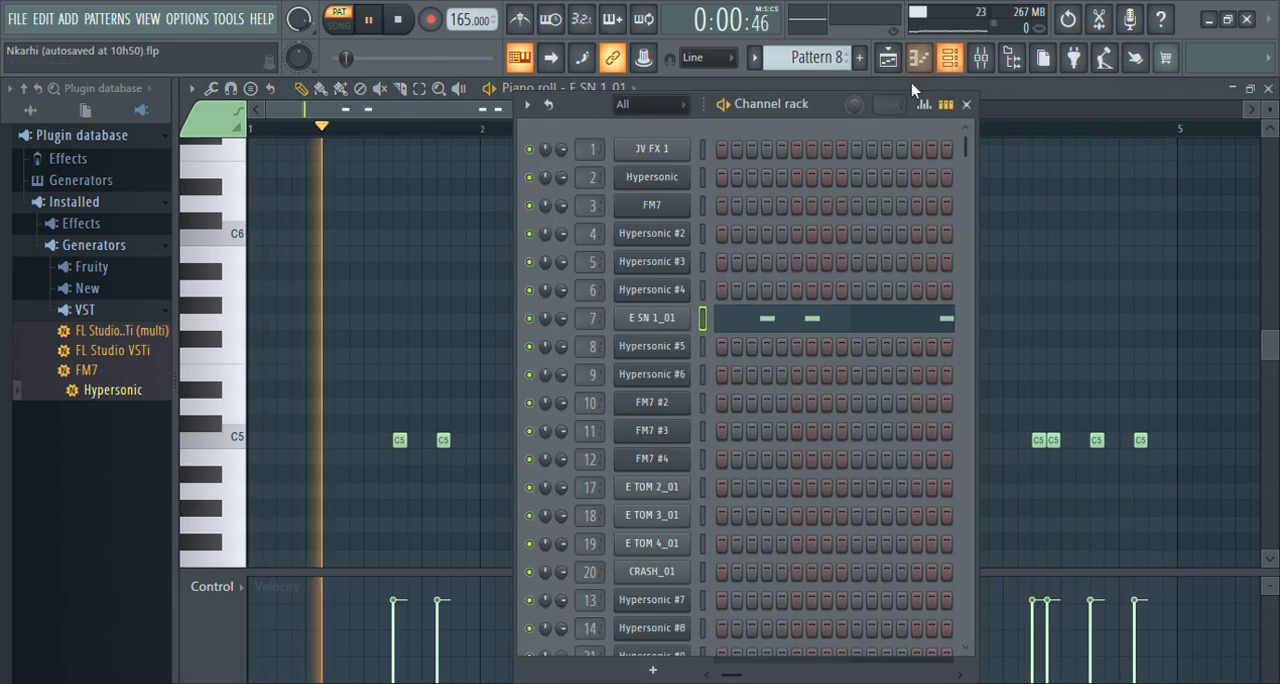
scroll(833, 72, down, 1)
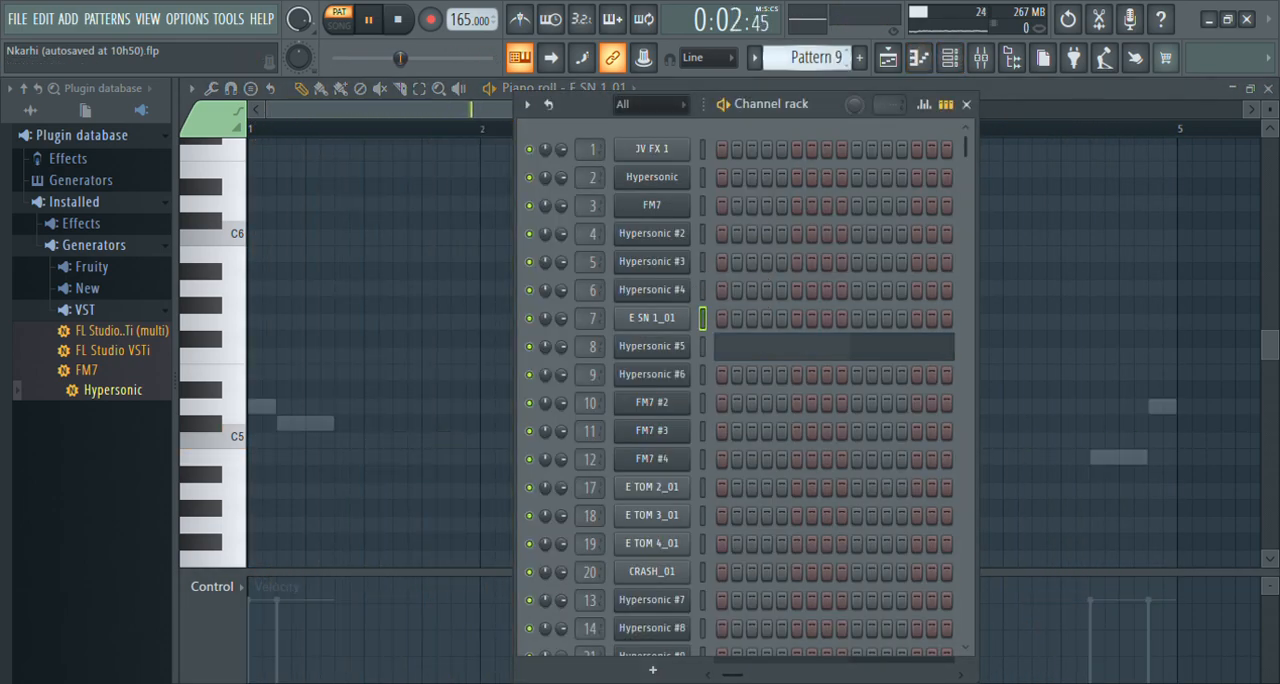
click(826, 352)
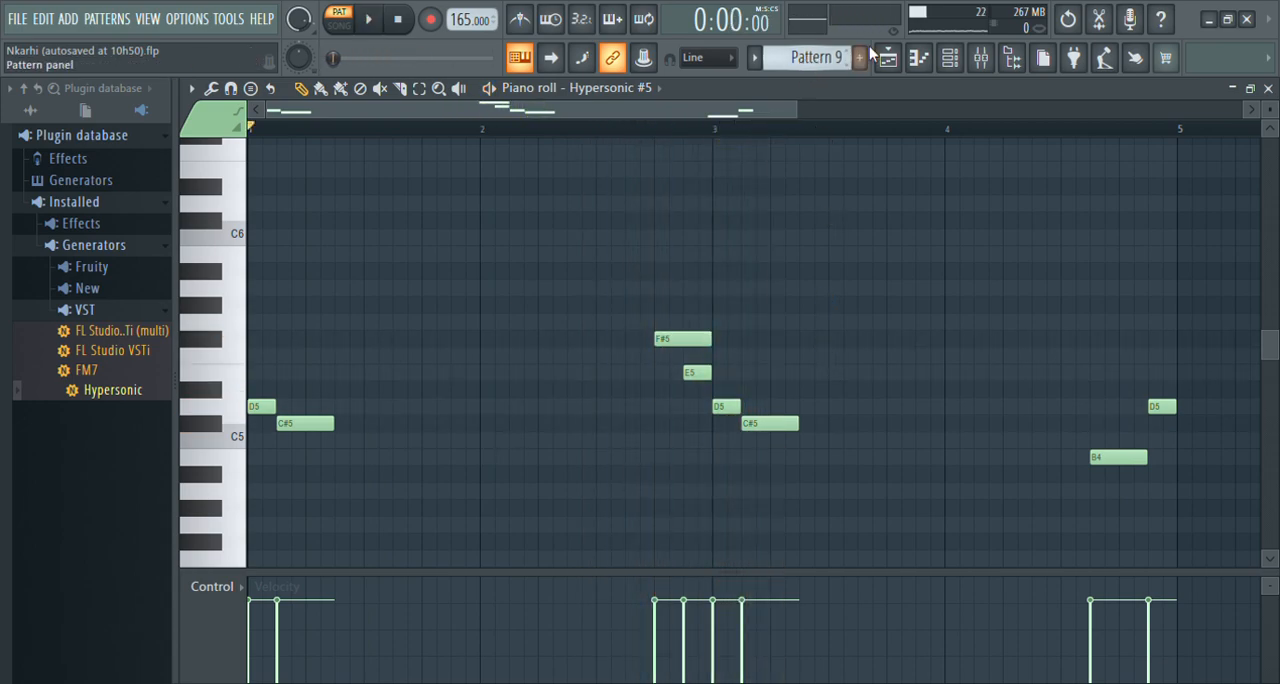
Switch to Pattern 10 and examine the Hypersonic #6 channel's notes in the piano roll.
click(949, 57)
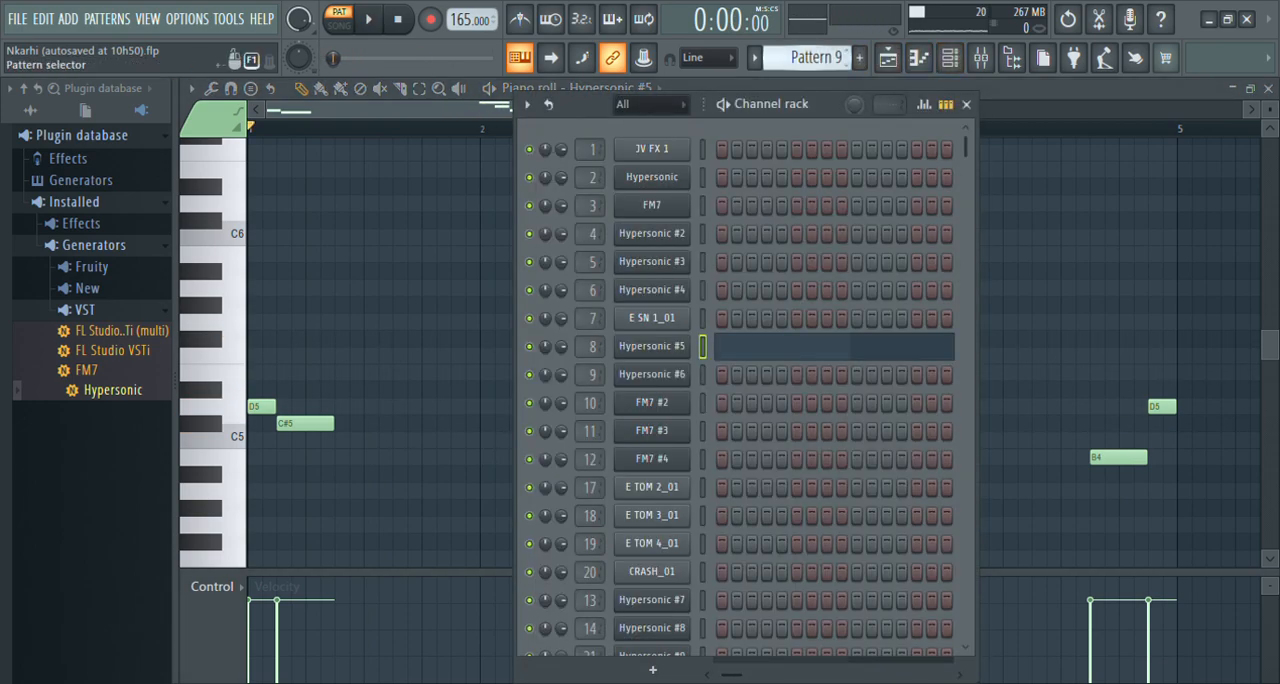
scroll(806, 58, up, 1)
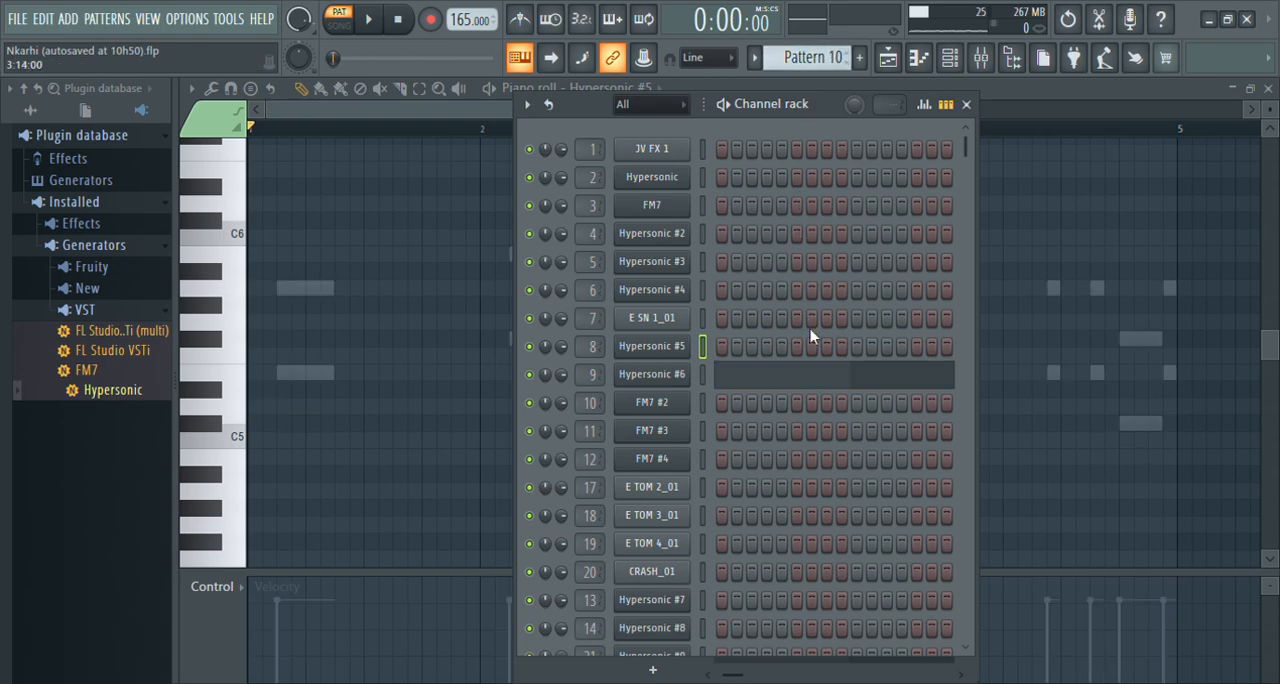
click(829, 385)
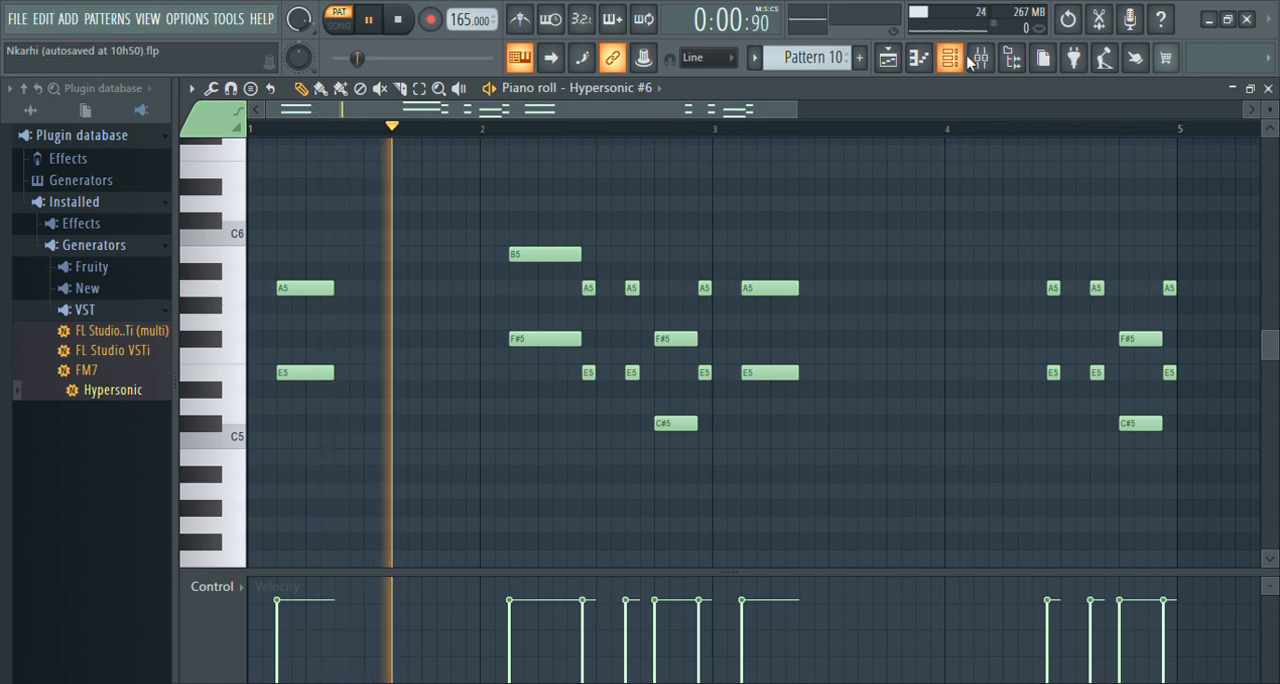
Show the mixer and open the Fruity parametric EQ 2 on Insert 9 to inspect its curve.
key(F9)
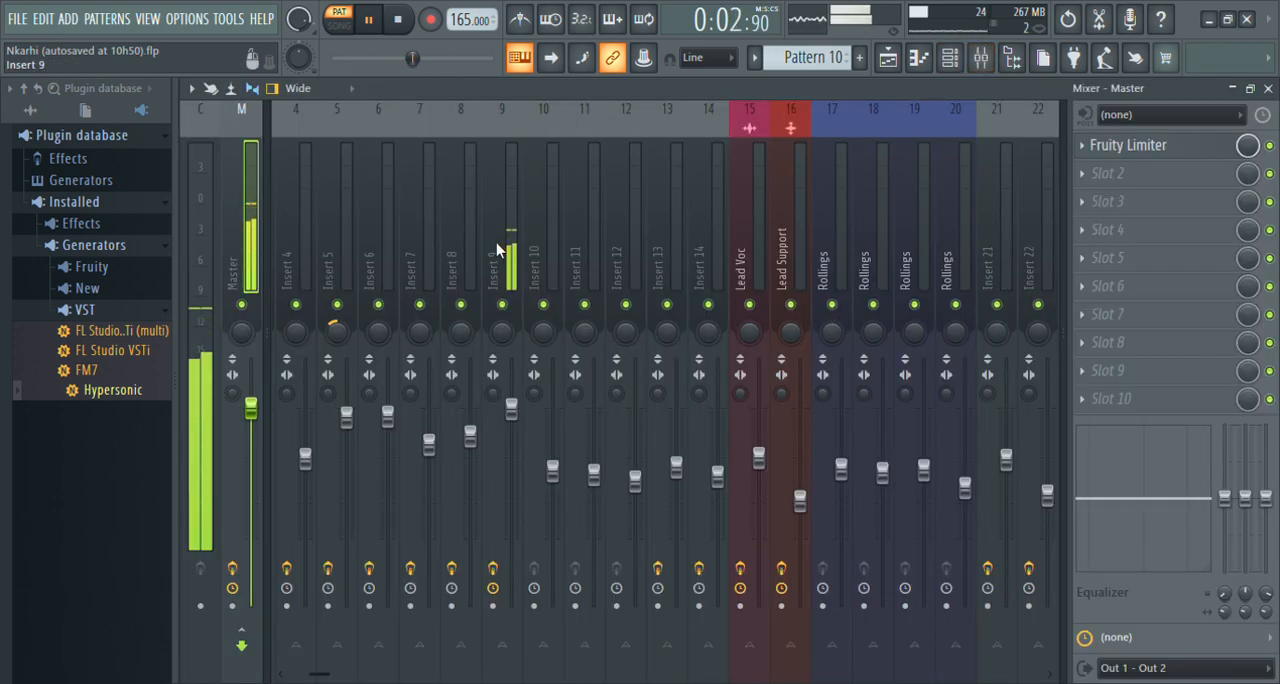
click(500, 245)
click(1135, 150)
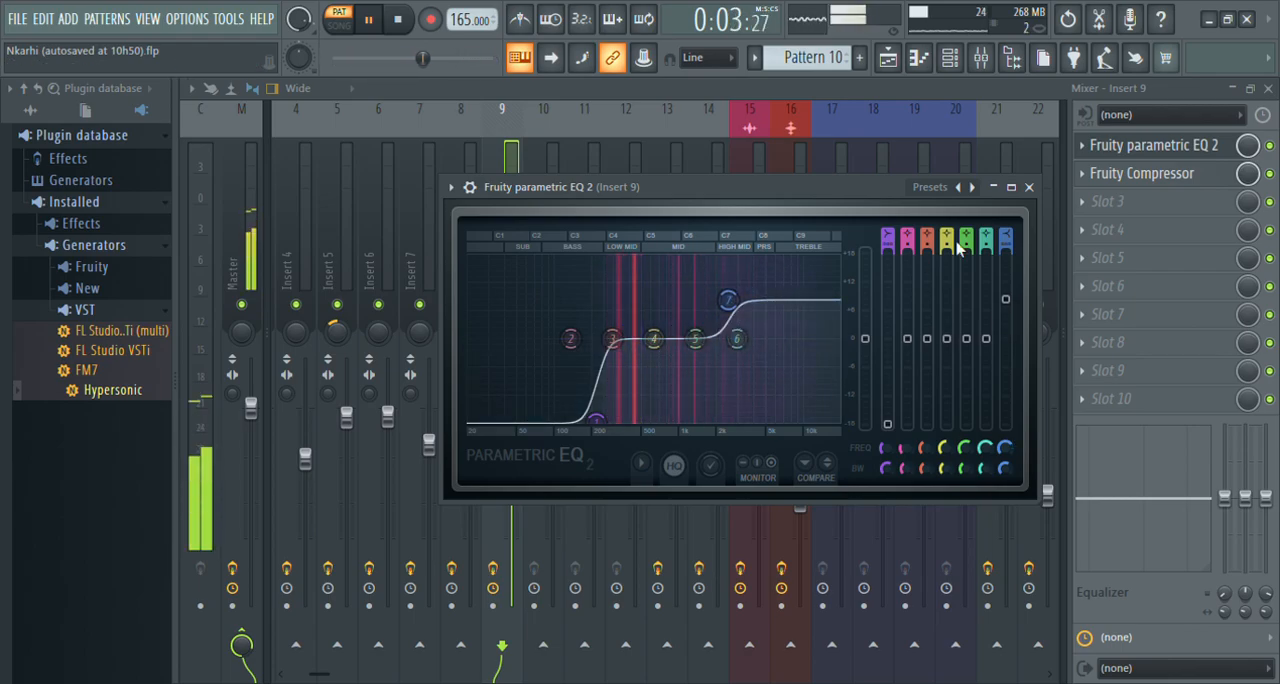
Leave the Insert 9 equalizer and mixer, and examine Pattern 11's Hypersonic #6 notes in the piano roll.
click(1029, 187)
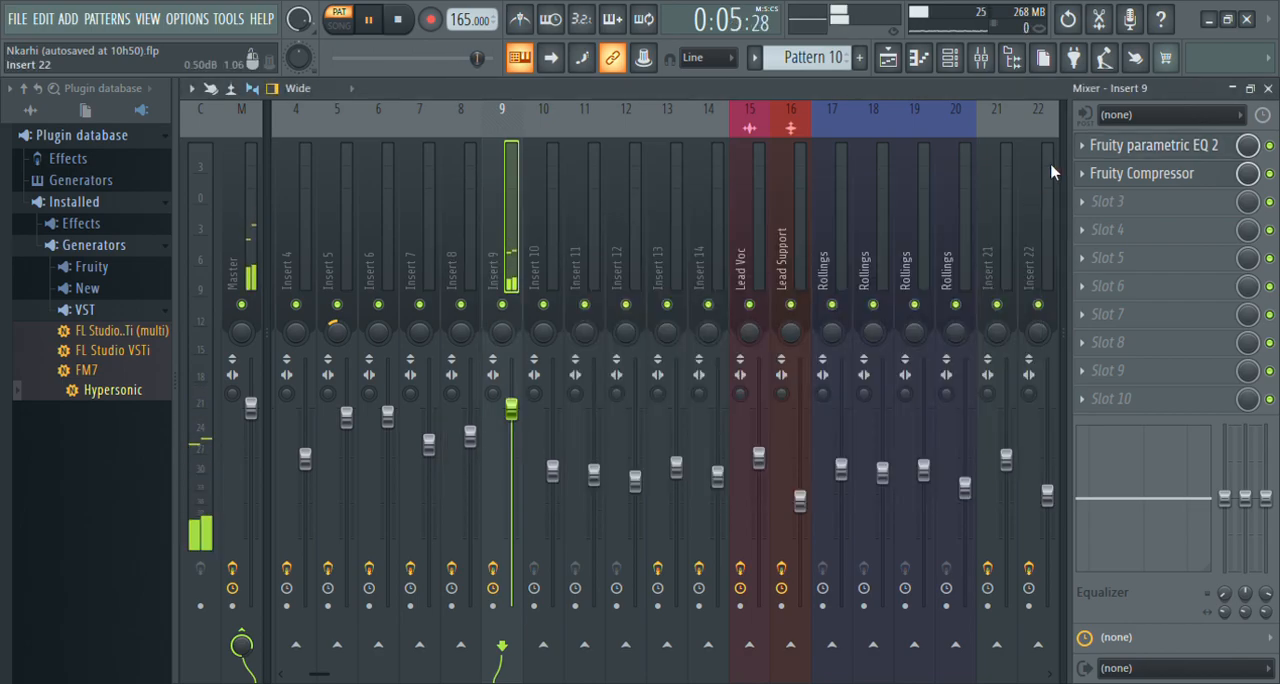
click(1268, 89)
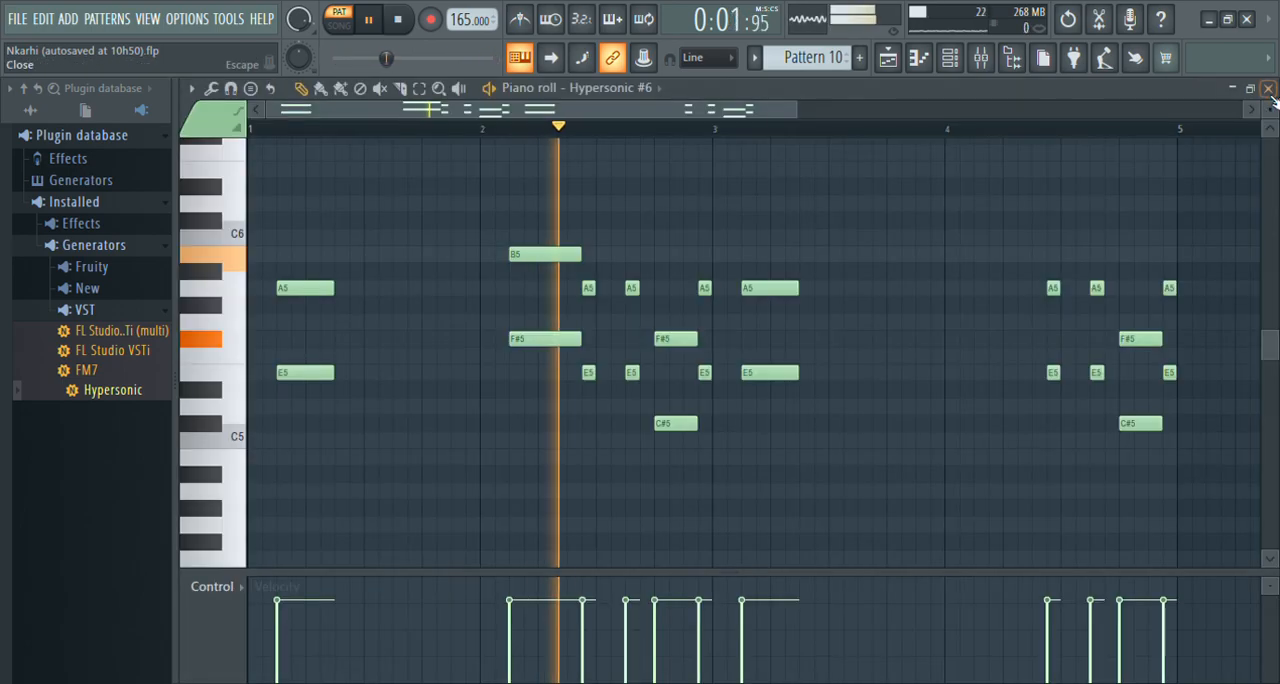
click(951, 68)
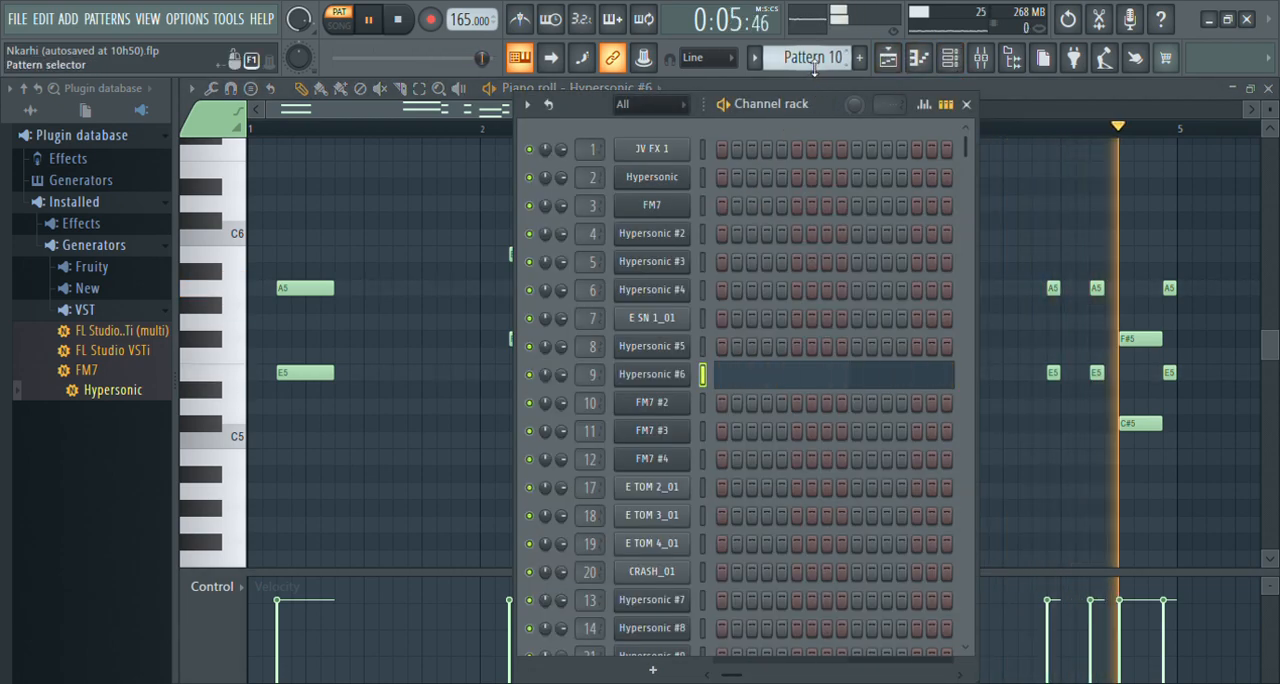
click(846, 53)
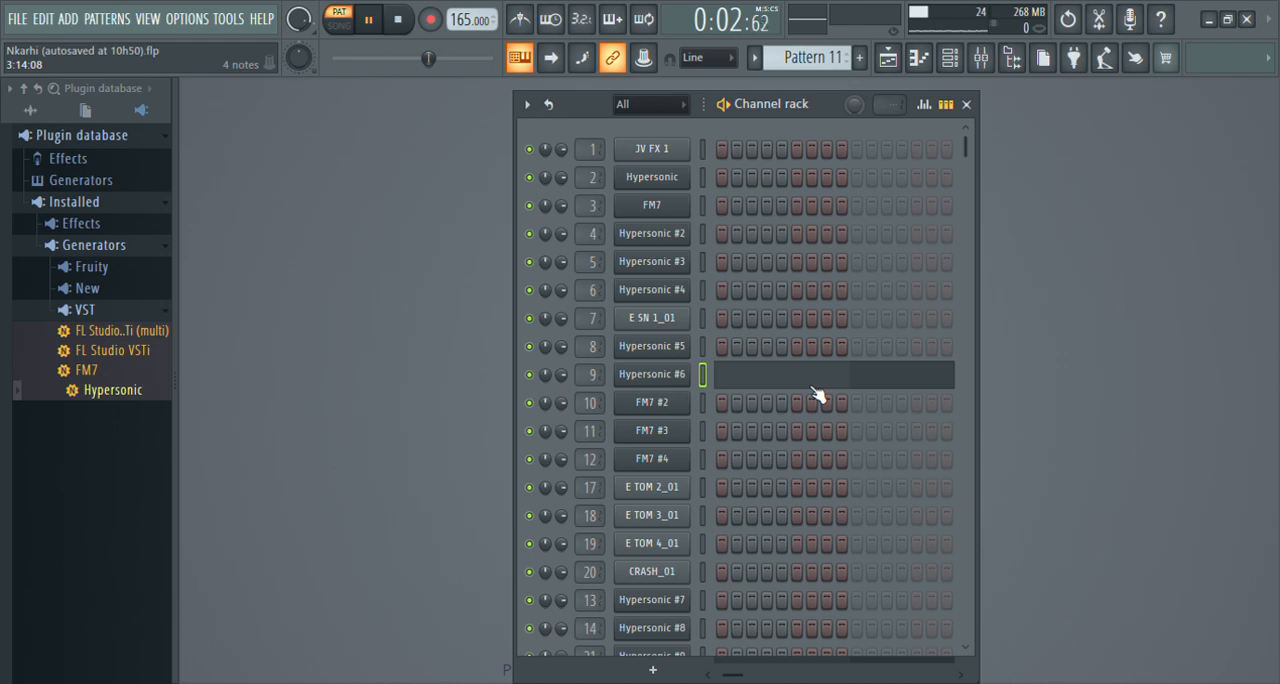
click(815, 395)
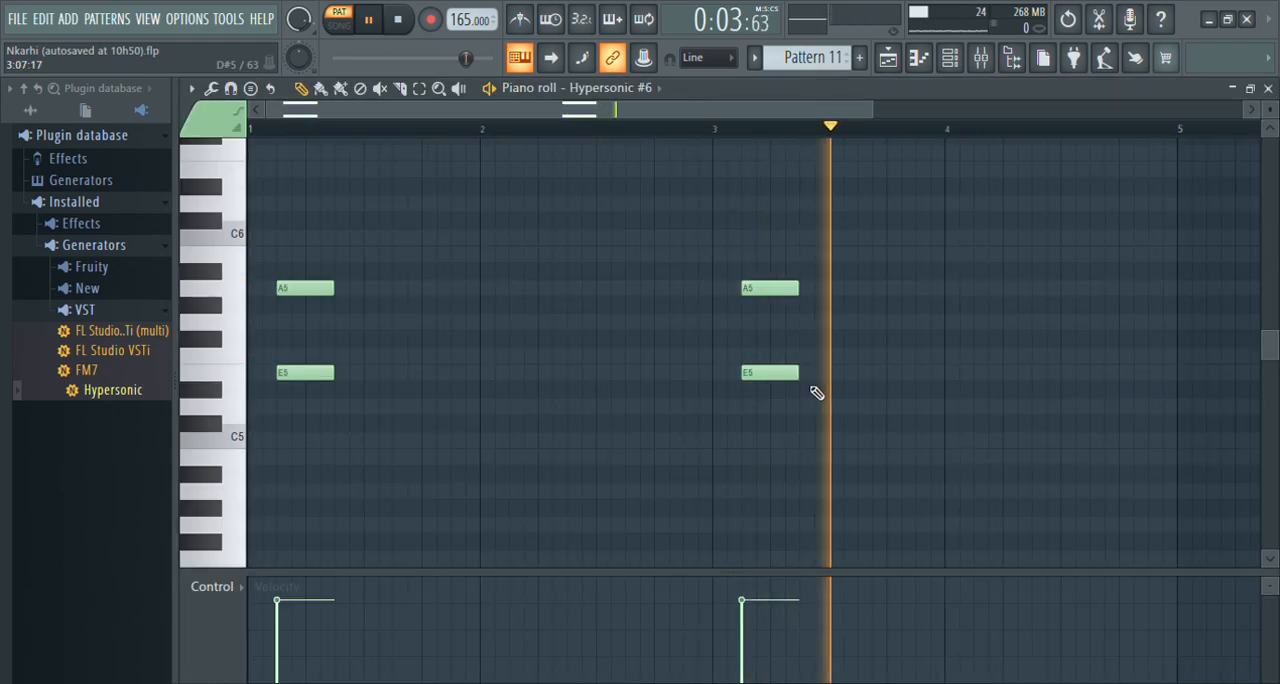
Switch to Pattern 12 and examine the FM7 #2 channel's notes in the piano roll.
click(950, 60)
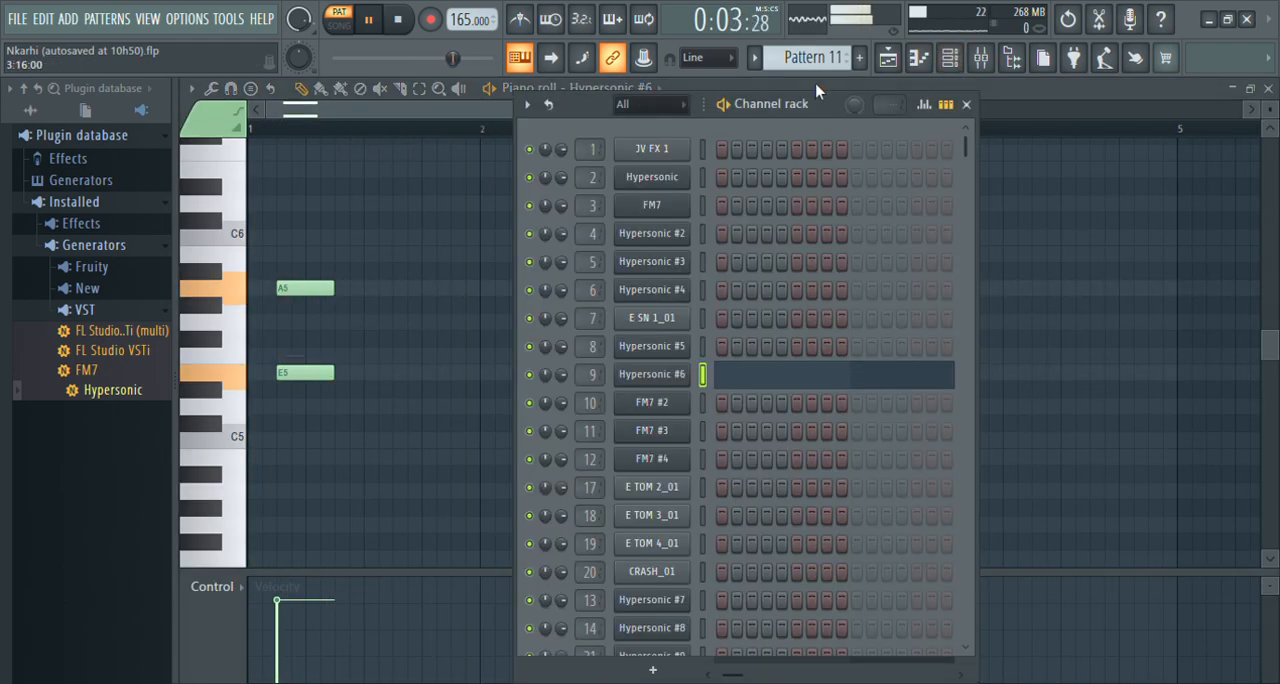
scroll(815, 68, down, 1)
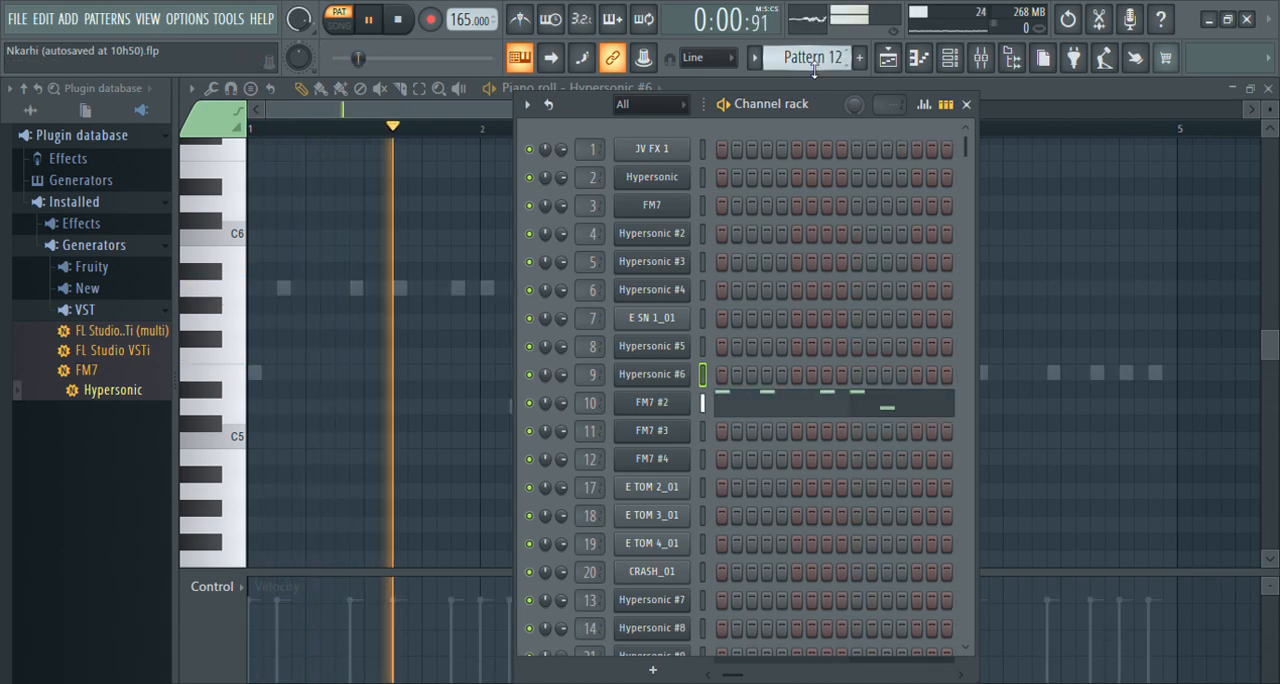
click(811, 408)
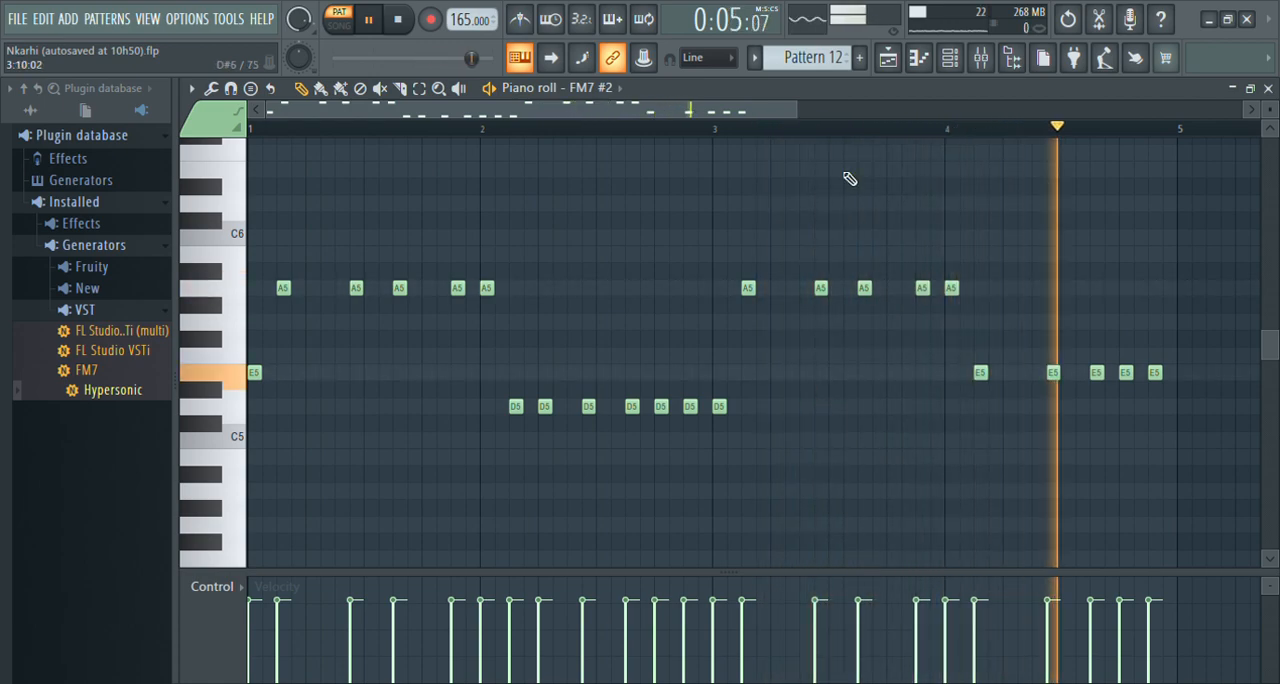
Switch to Pattern 13 and examine the FM7 #3 channel's notes in the piano roll, including the lower octave.
click(957, 64)
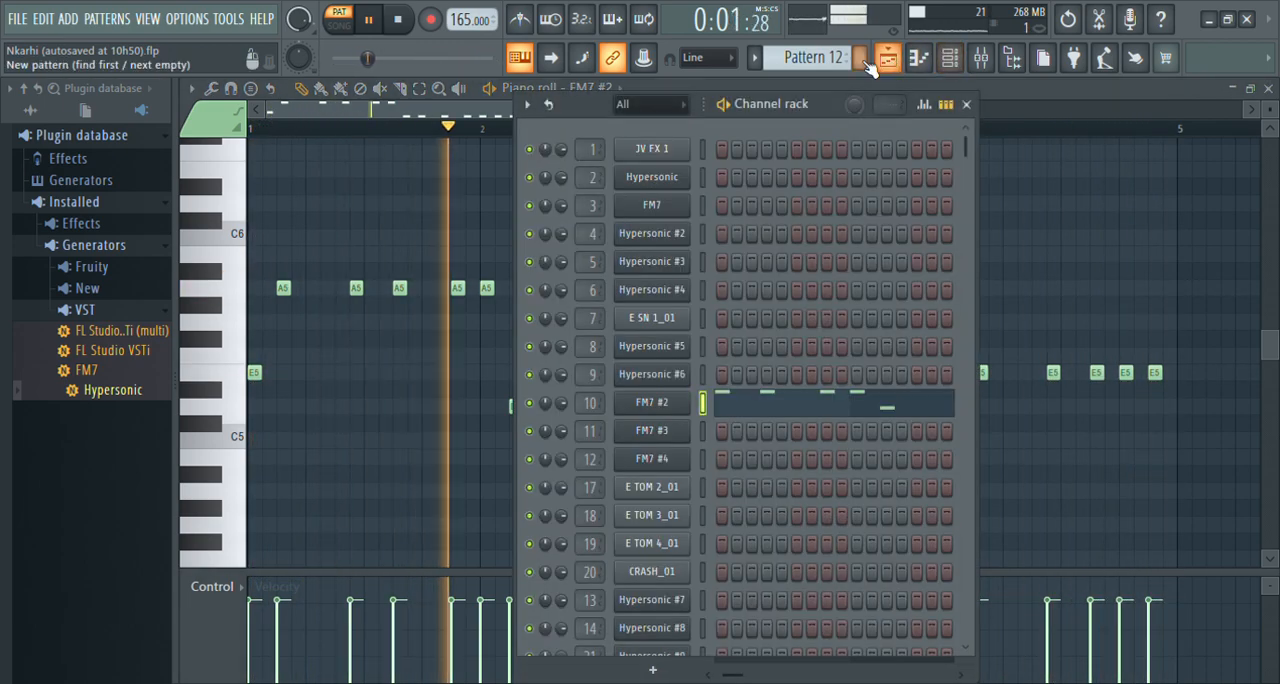
drag(826, 60, 826, 72)
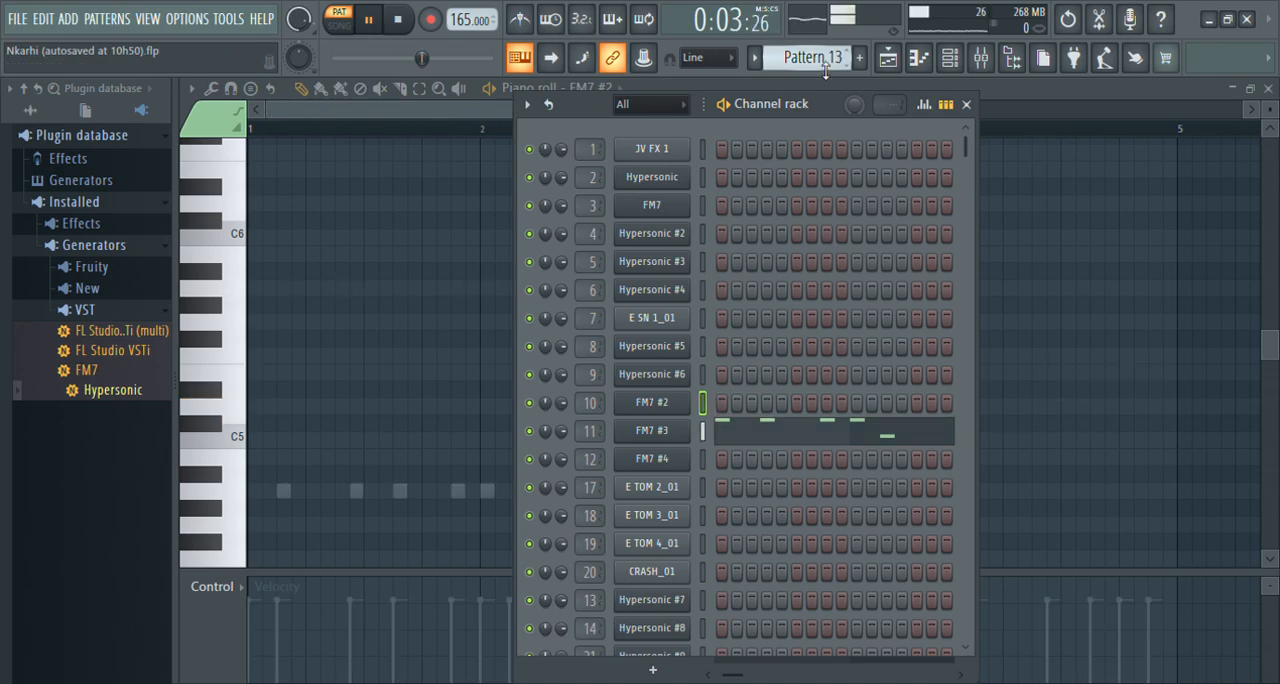
click(823, 433)
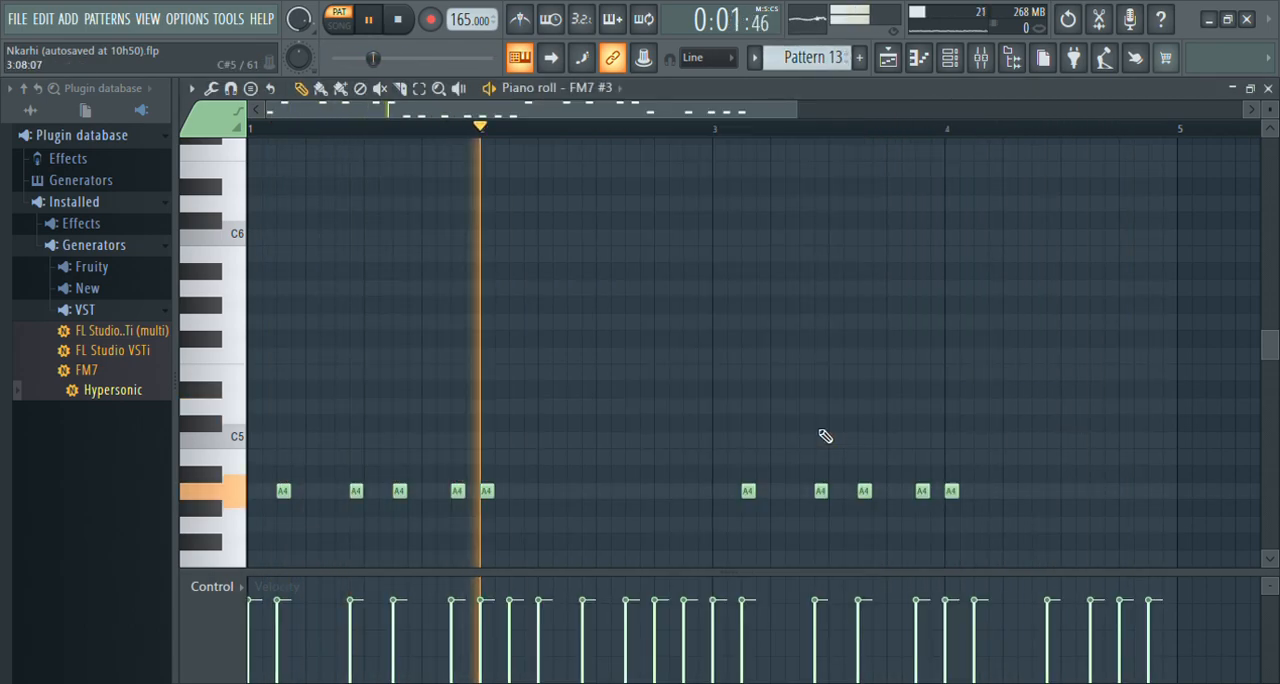
scroll(825, 436, down, 5)
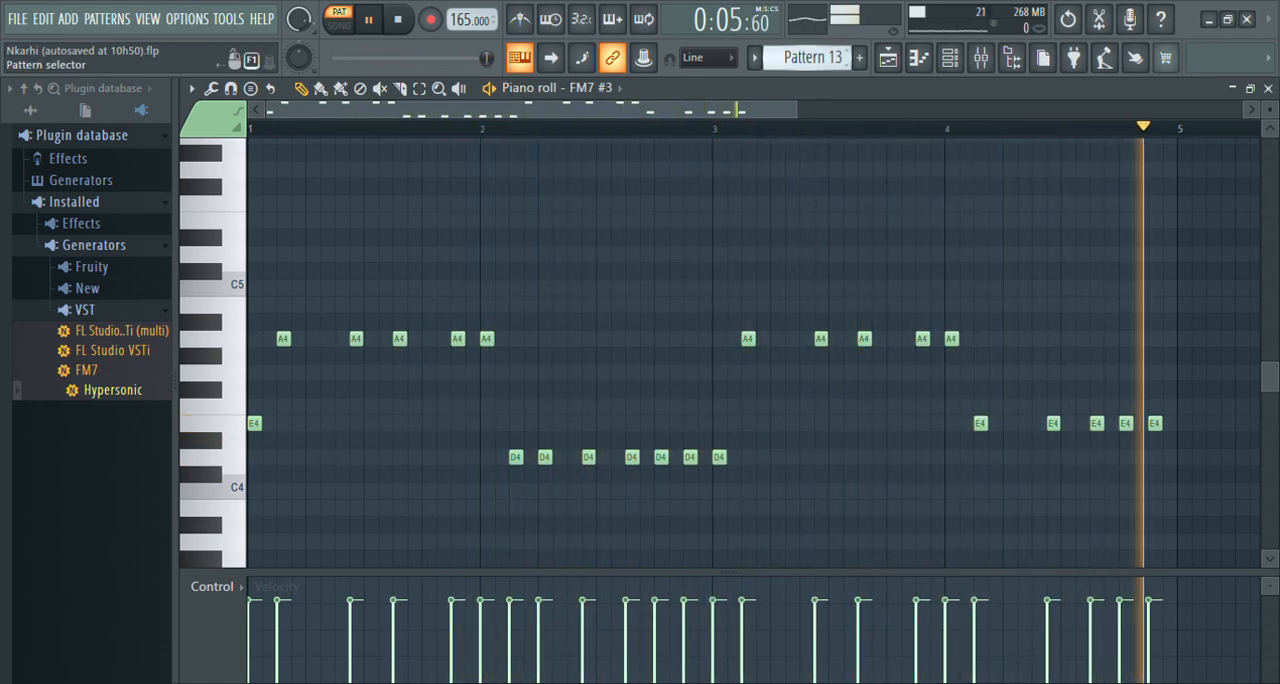
Step through Patterns 14 and 15 to view the FM7 #4 part and the tom and crash notes.
scroll(815, 58, down, 1)
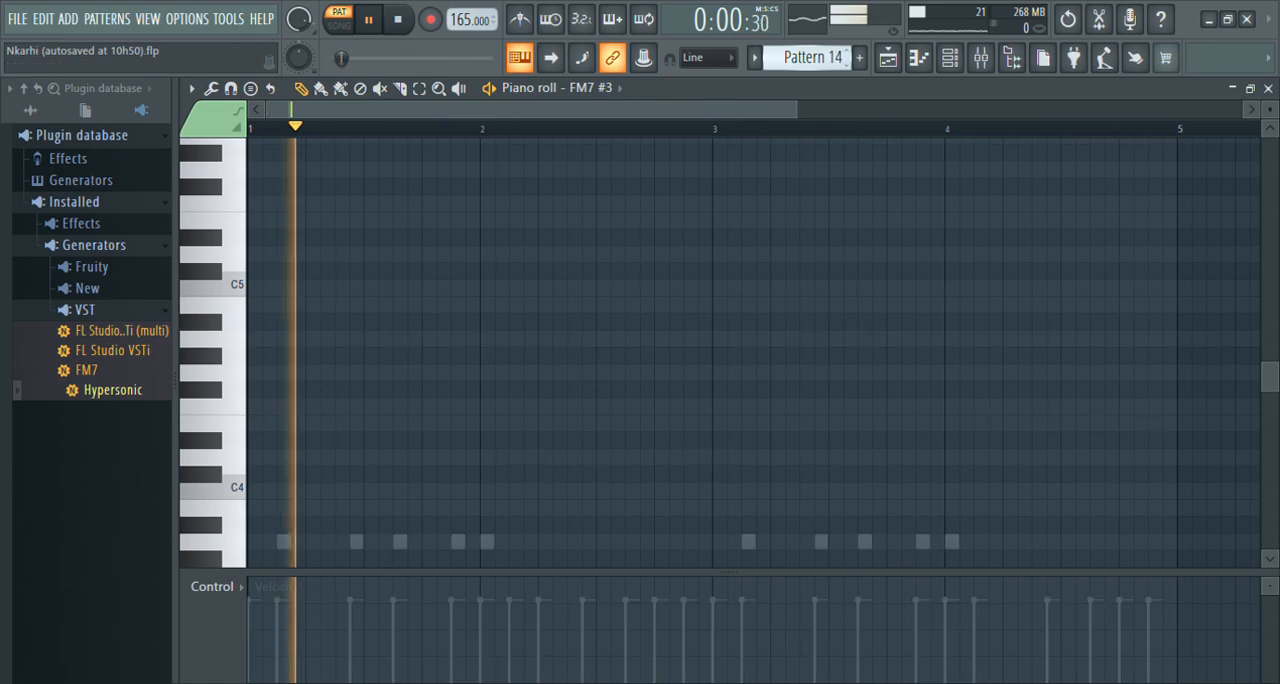
click(951, 60)
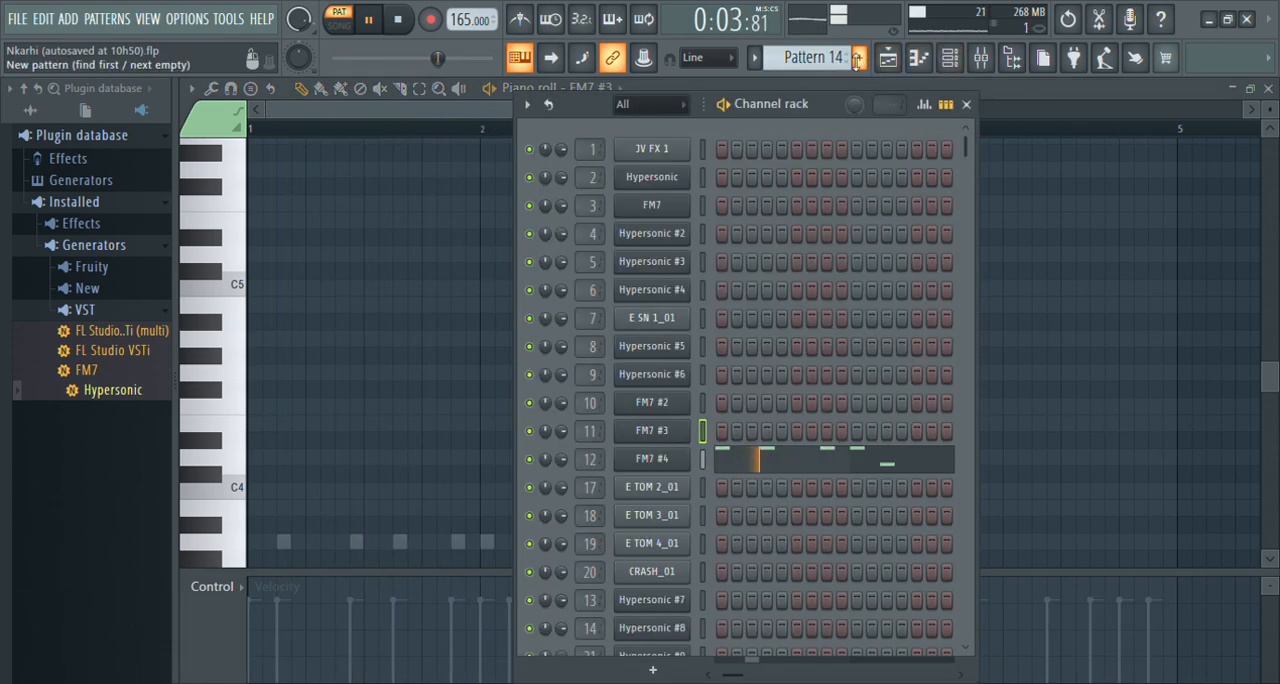
scroll(812, 58, down, 1)
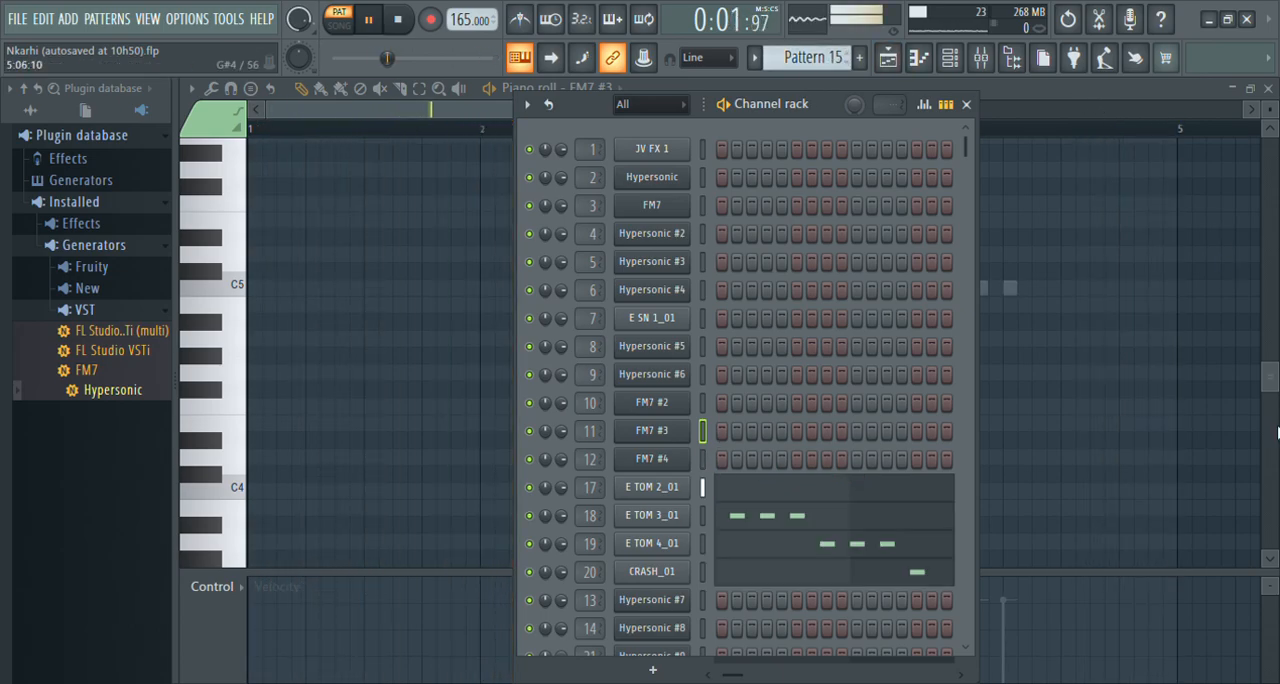
mouse_move(1274, 389)
mouse_down()
mouse_move(1275, 405)
mouse_move(1272, 366)
mouse_up()
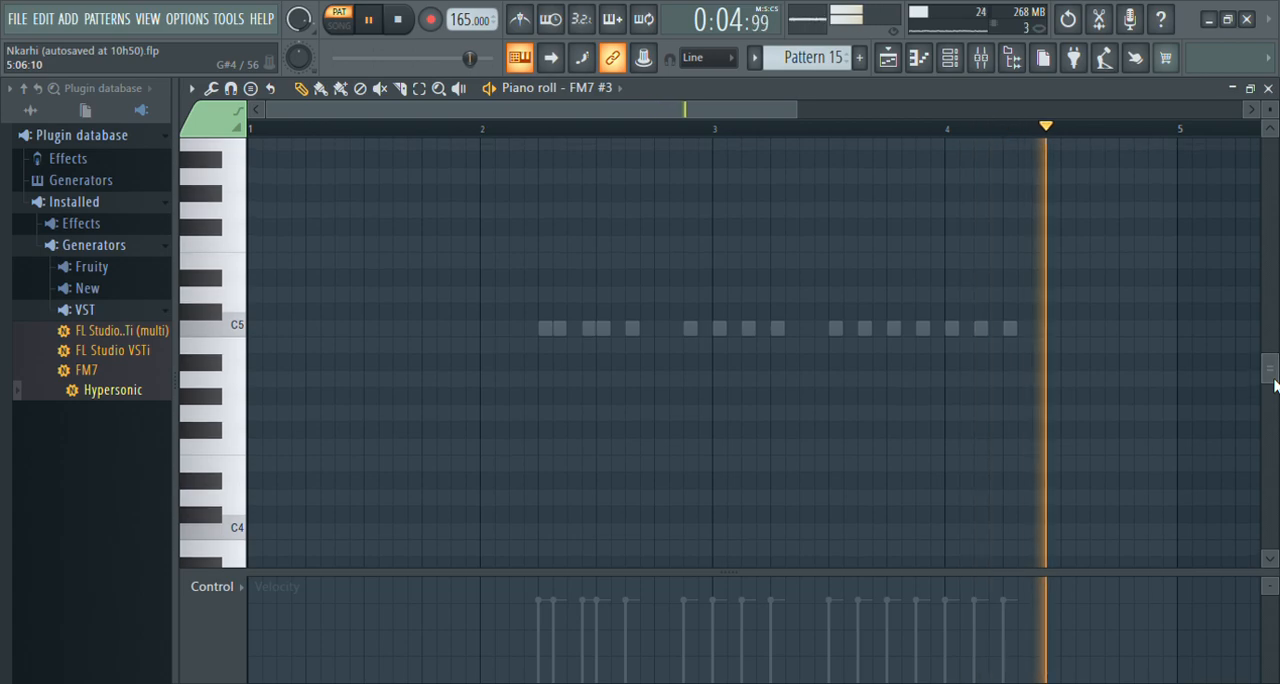
Try a different length for Pattern 15 and undo the change.
click(950, 58)
drag(889, 104, 889, 166)
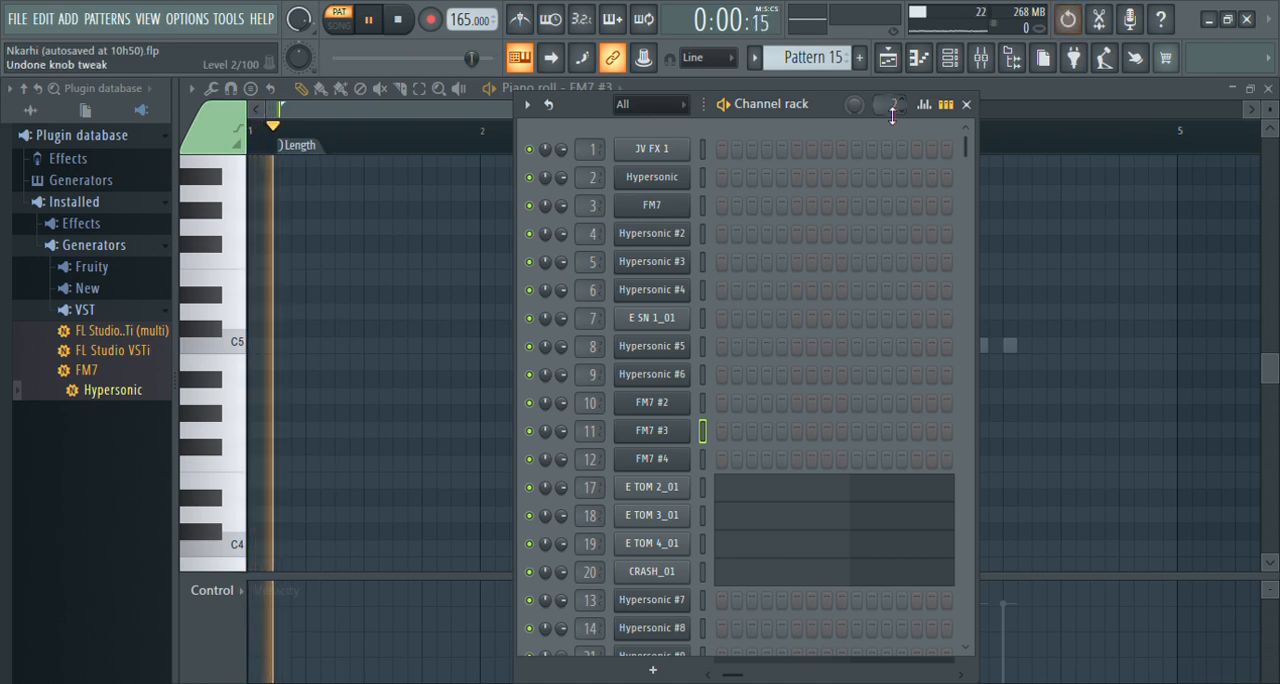
key(ctrl+alt+z)
key(ctrl+alt+z)
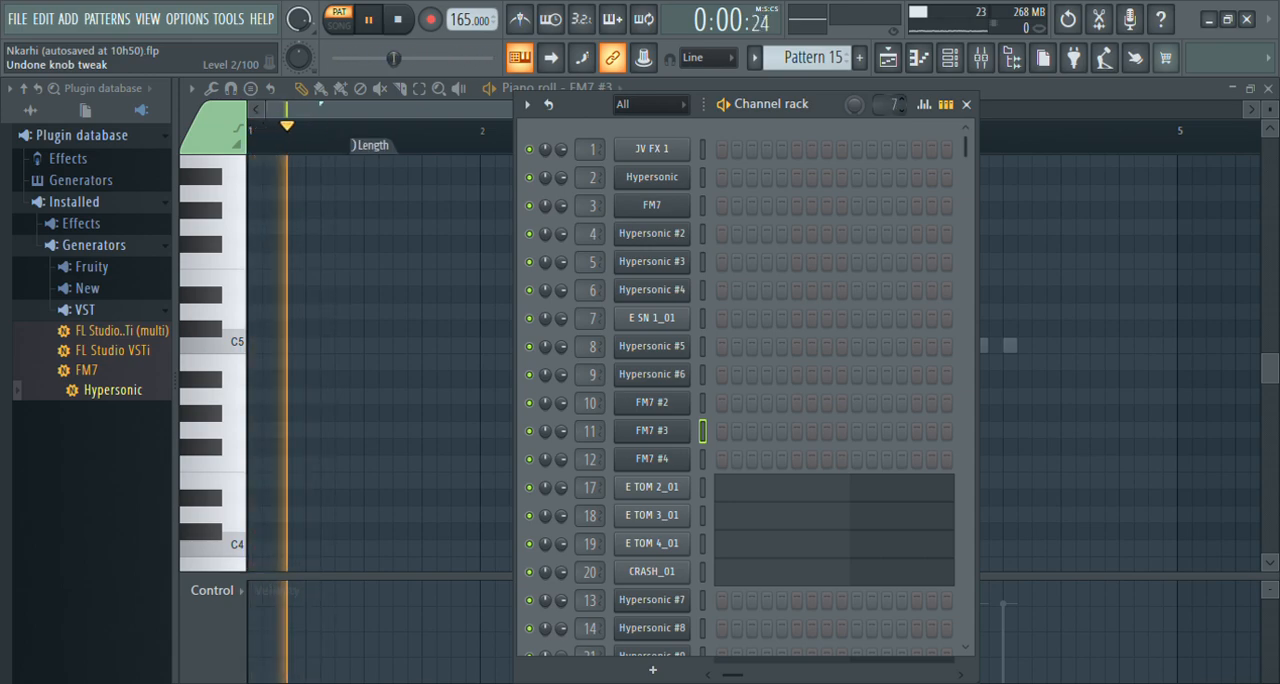
key(ctrl+alt+z)
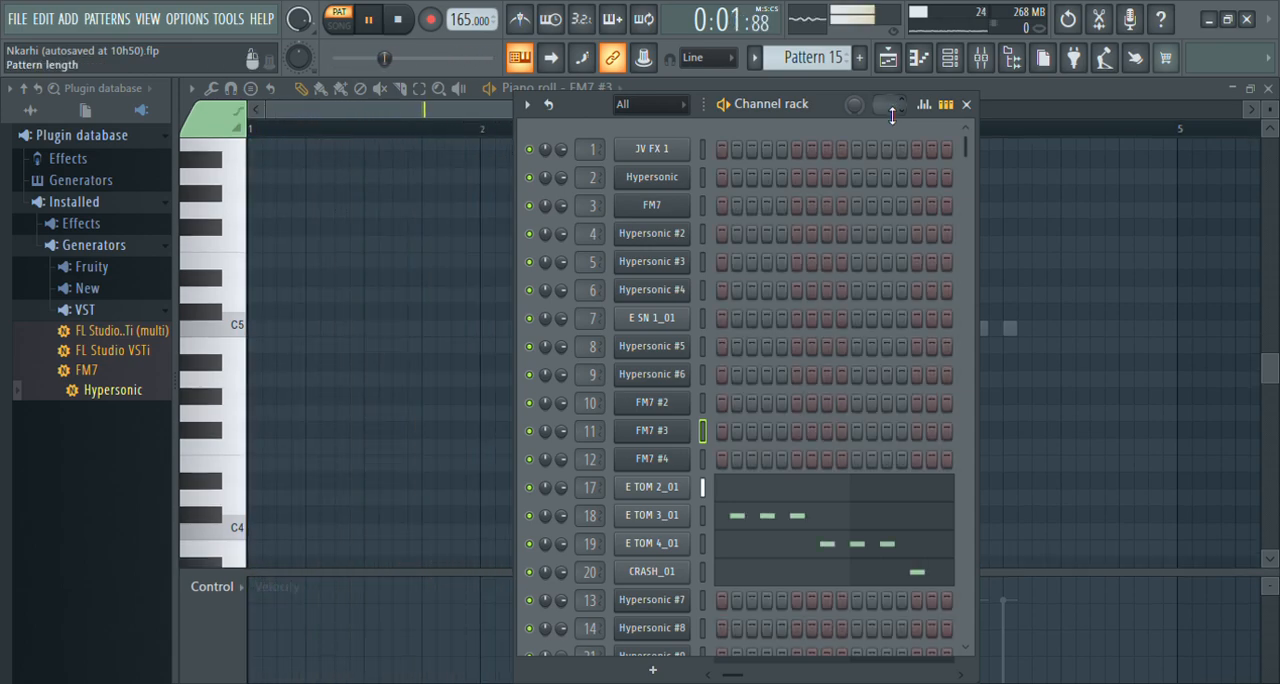
click(967, 106)
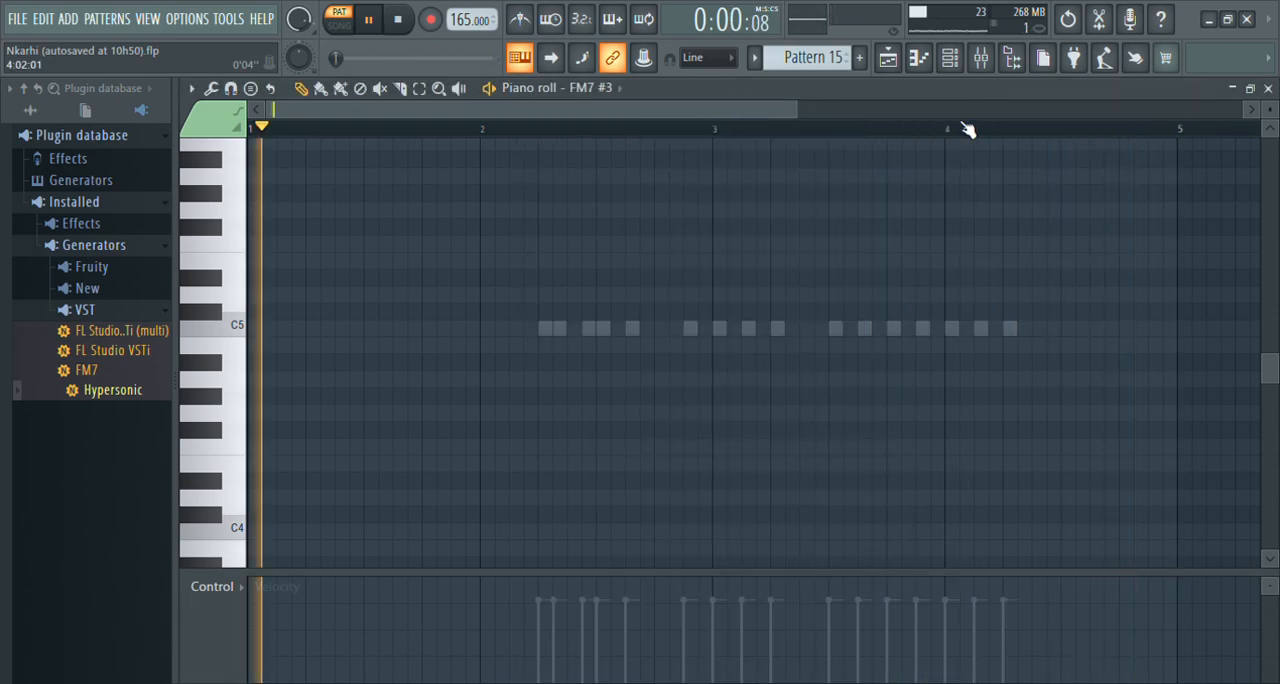
Switch to Pattern 16 and examine the Hypersonic #7 notes in the piano roll and the channel's Insert 13 mixer track.
click(951, 68)
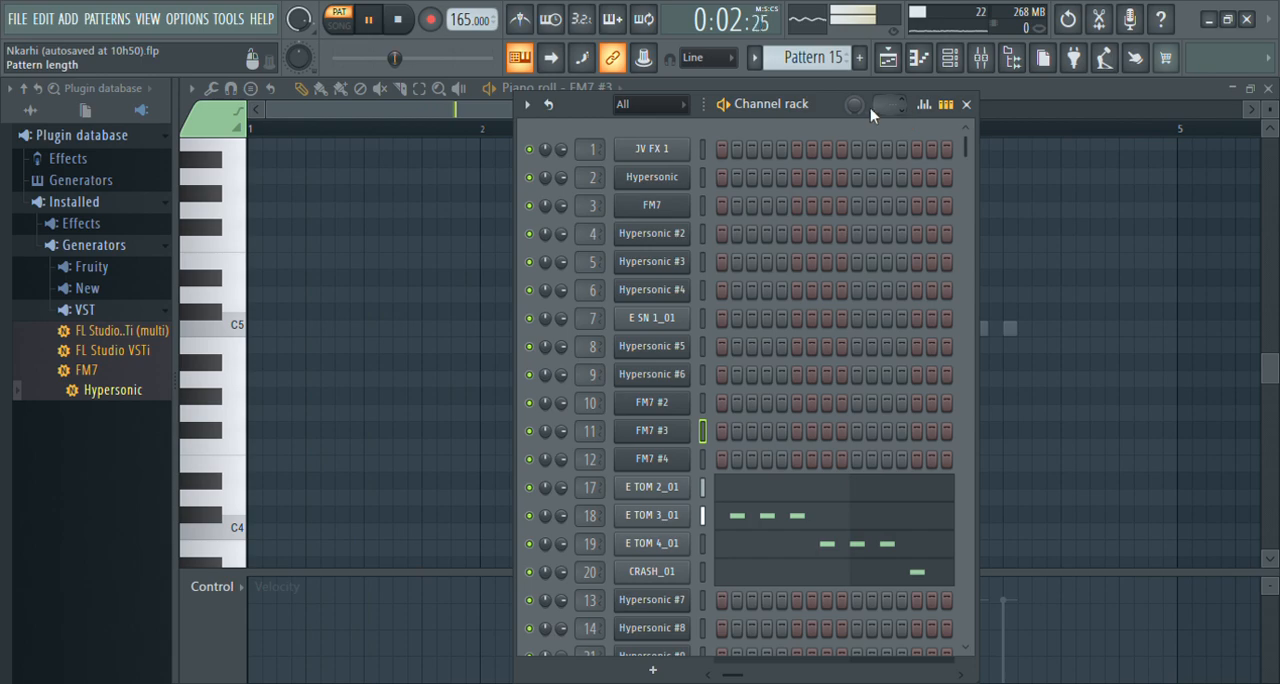
scroll(808, 58, down, 1)
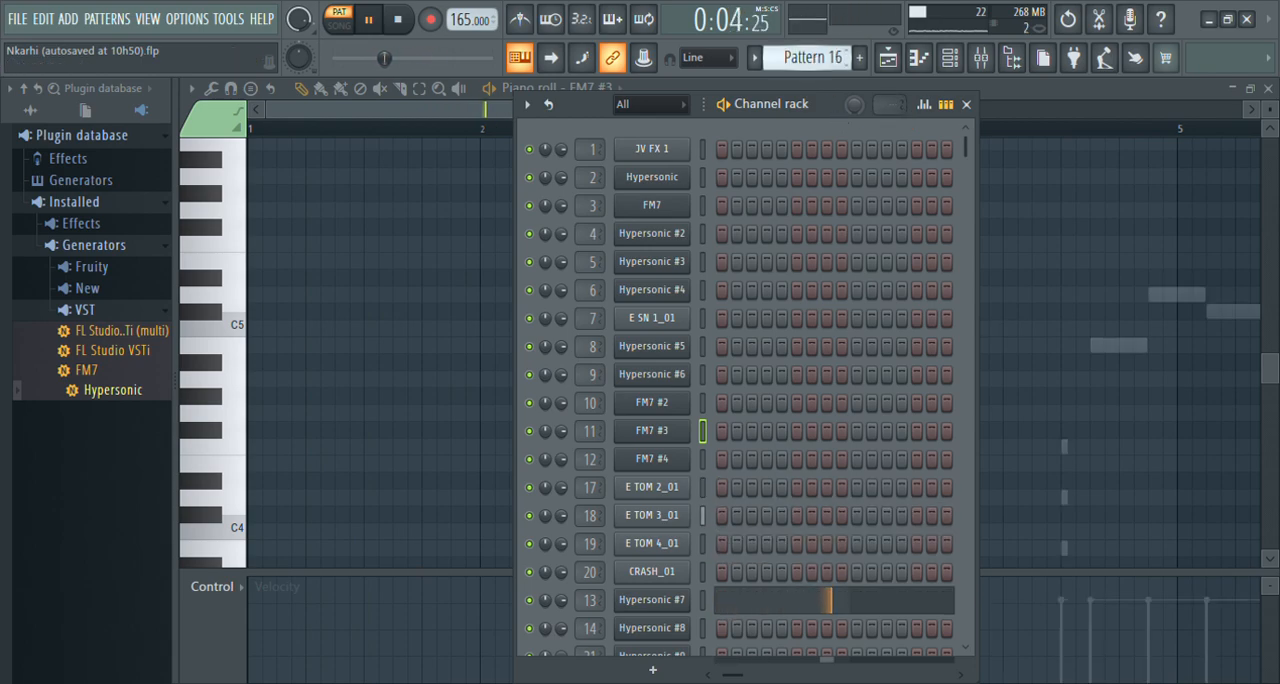
click(757, 600)
drag(603, 112, 989, 203)
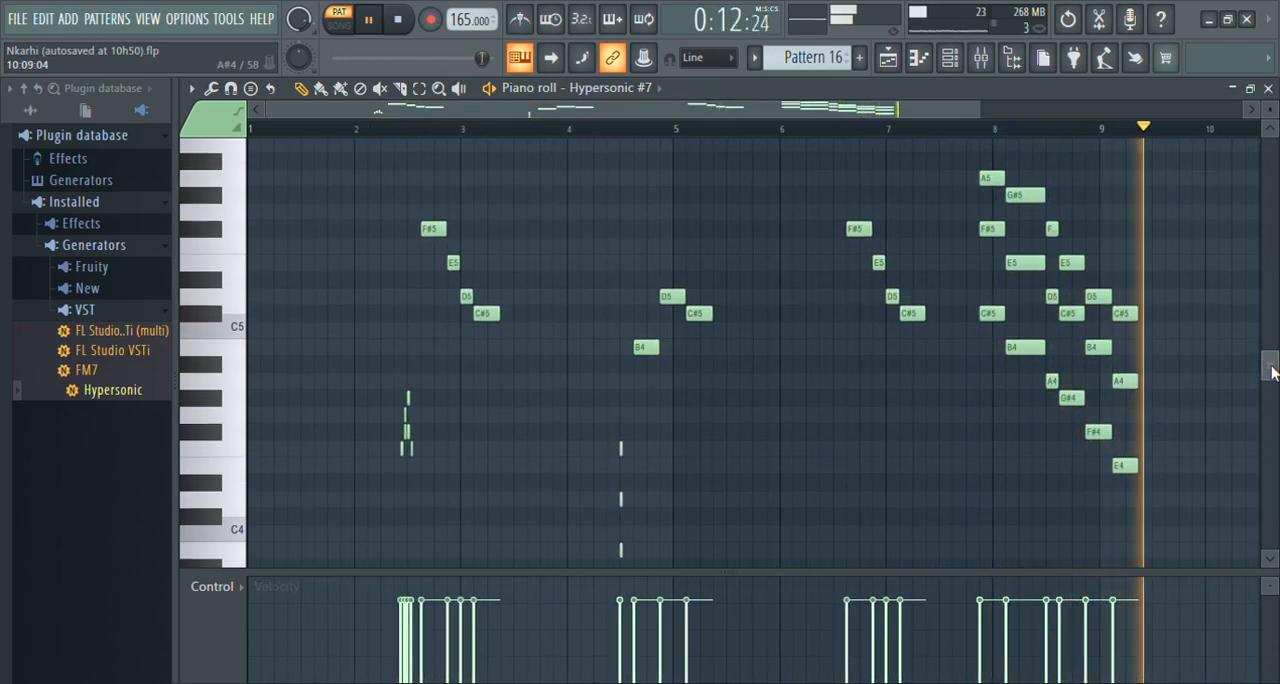
drag(1272, 372, 1272, 368)
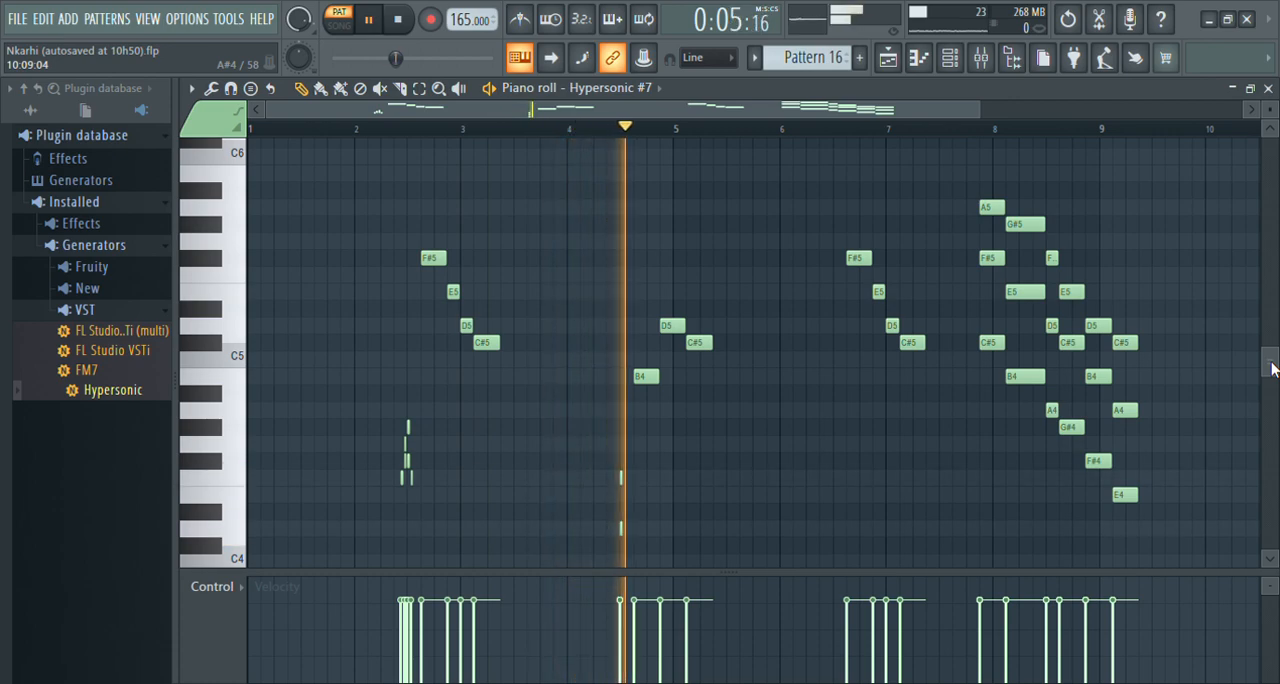
click(981, 57)
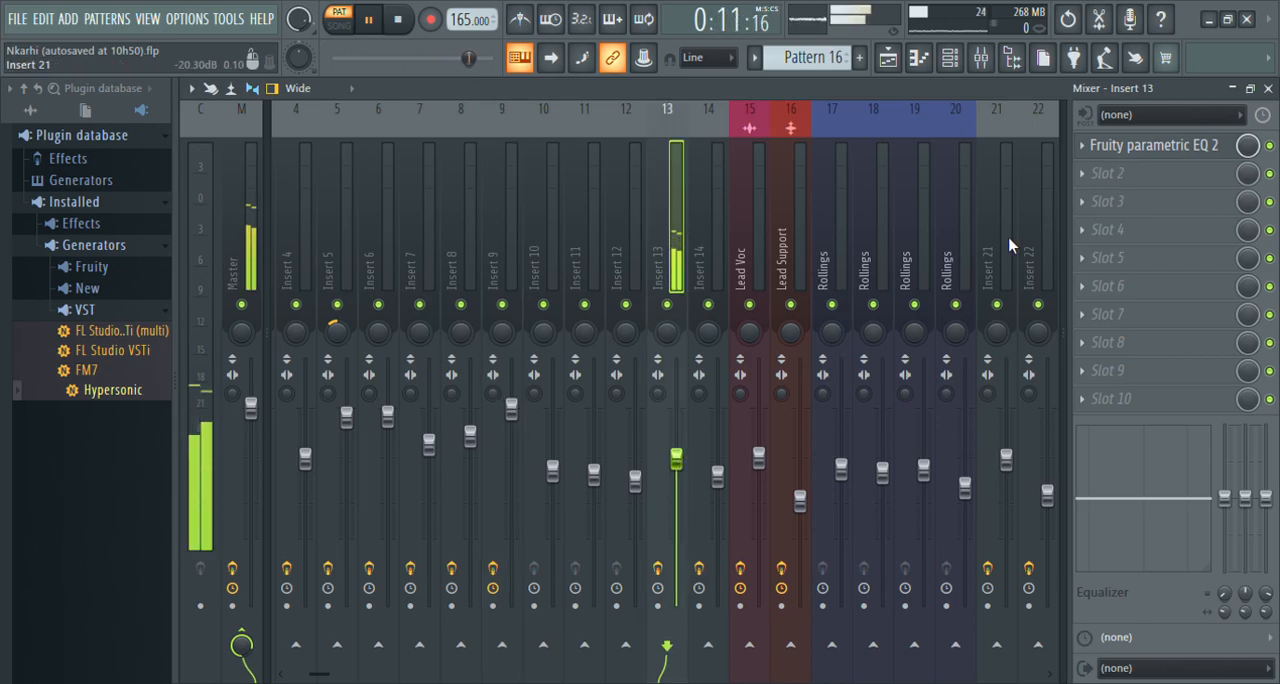
click(1268, 88)
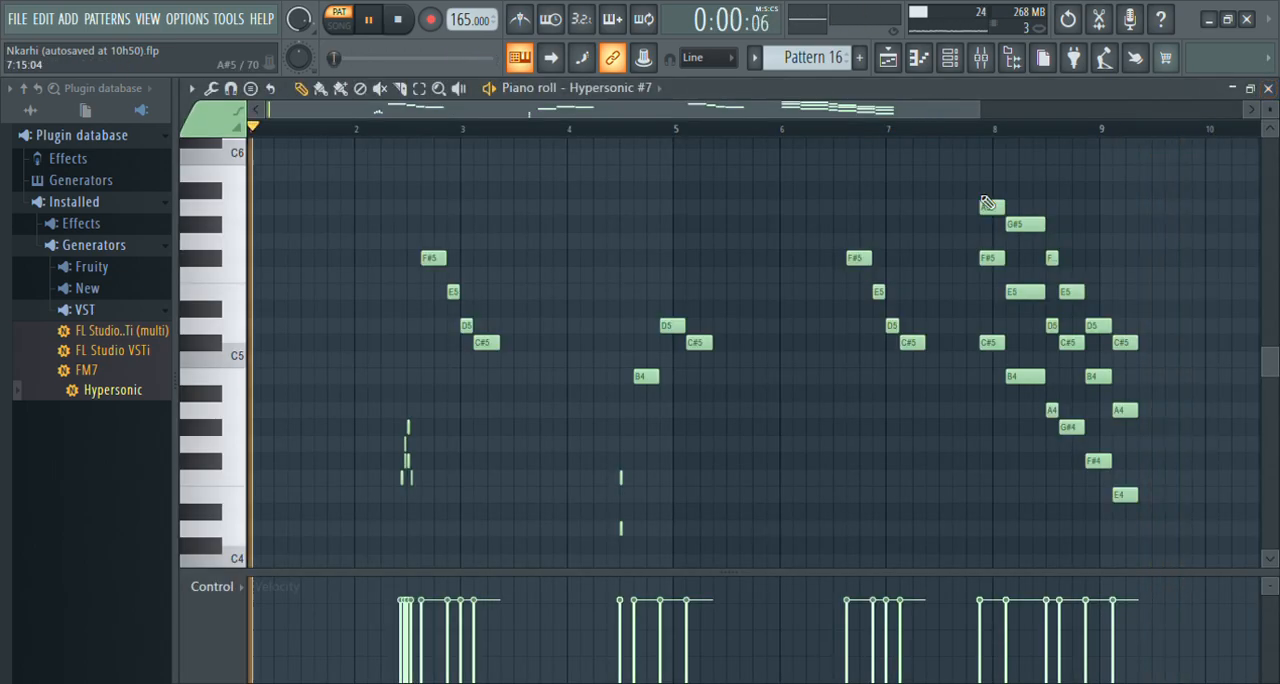
Audition Pattern 16's Hypersonic #7 notes one octave higher from the middle of bar 6, and transpose them back down.
click(845, 129)
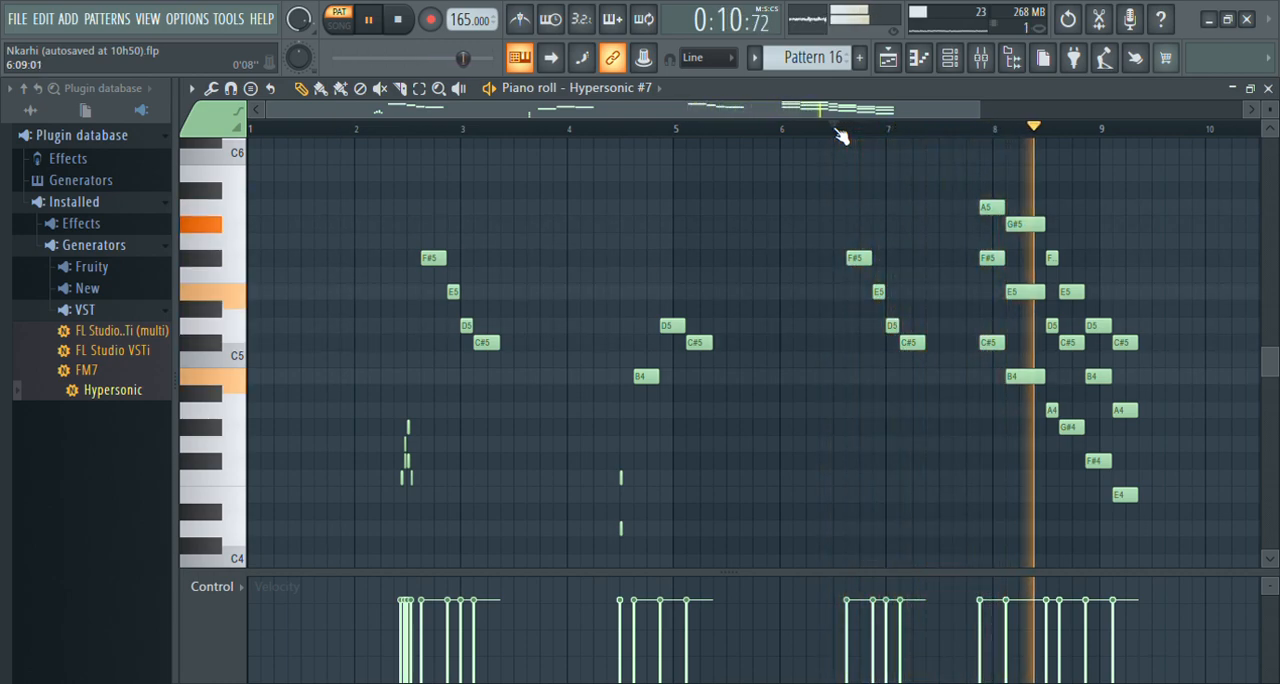
click(838, 129)
key(ctrl+Up)
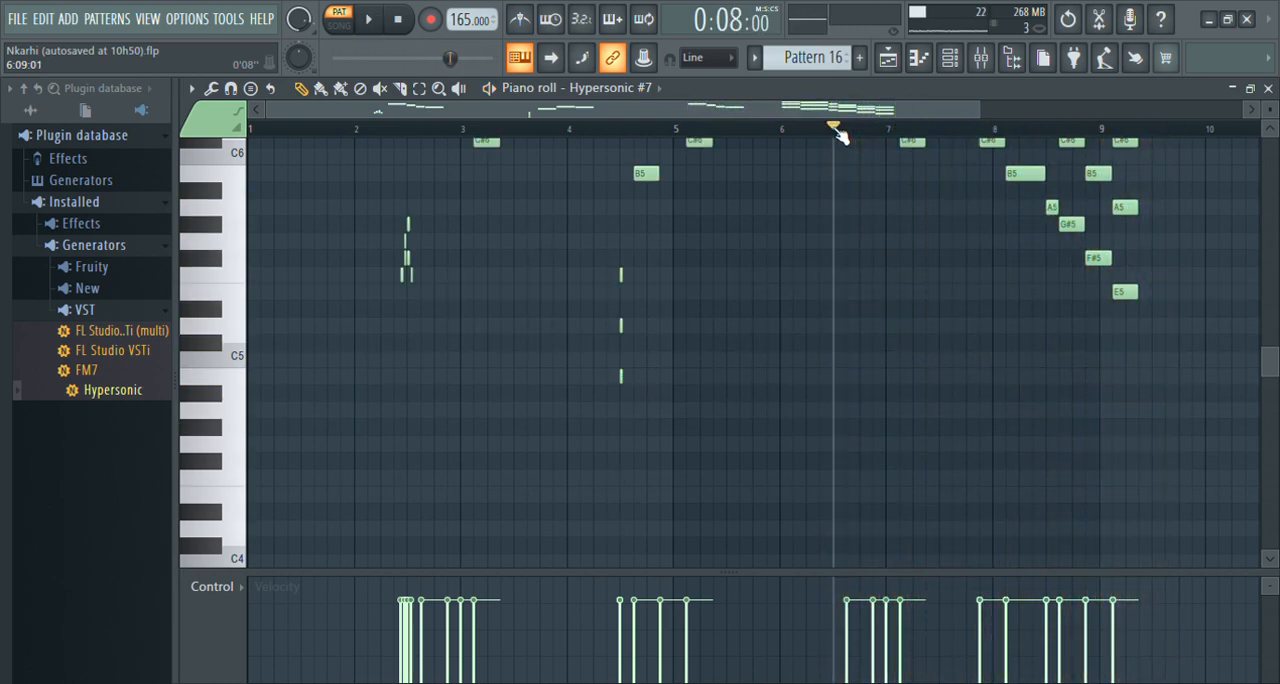
scroll(842, 136, up, 3)
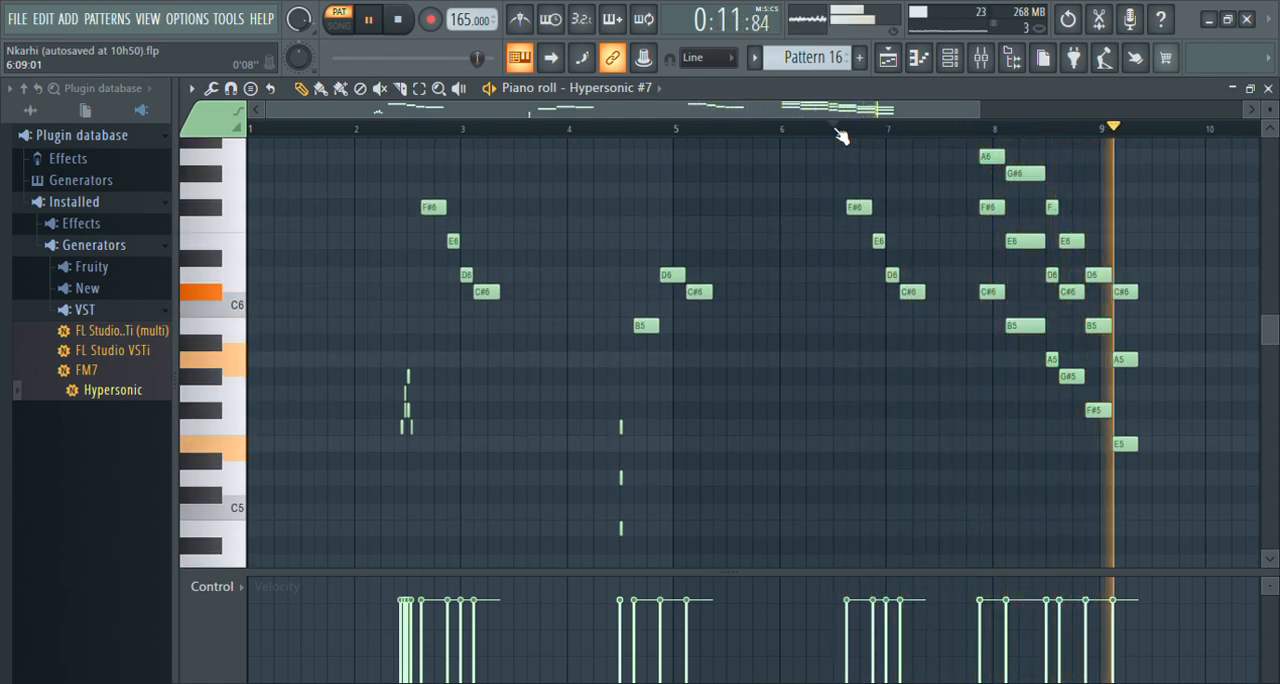
key(ctrl+Down)
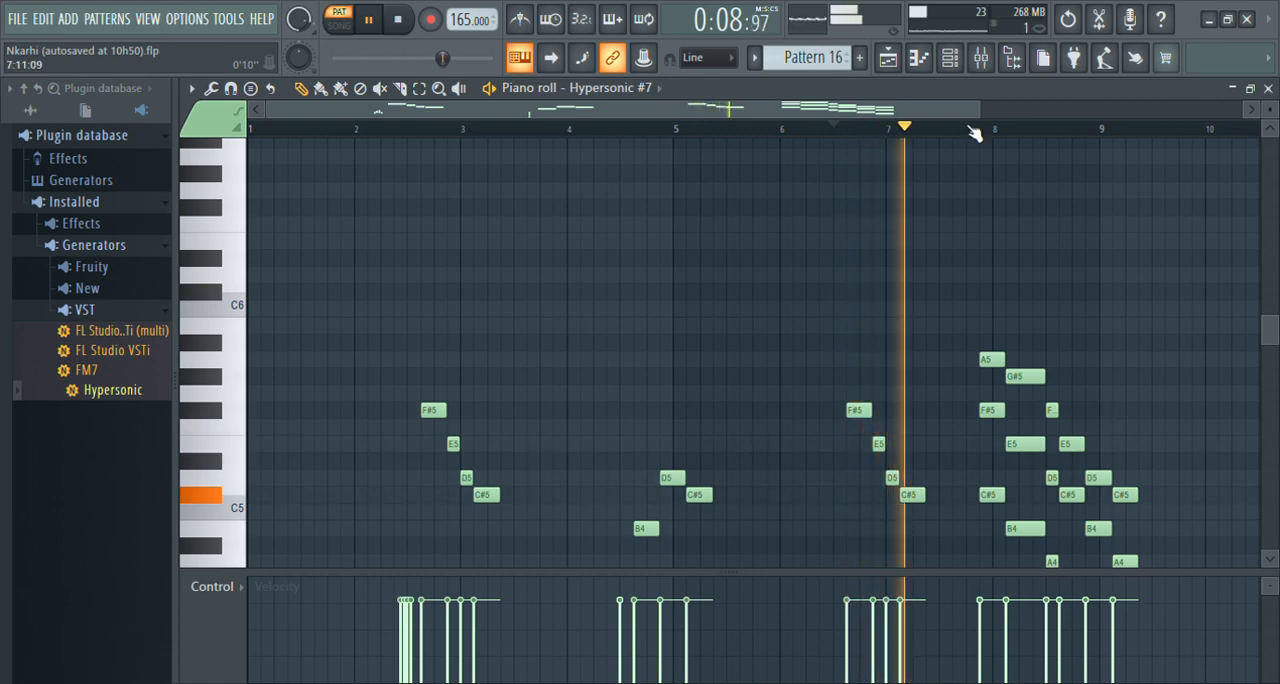
scroll(1013, 138, down, 1)
scroll(1015, 137, down, 1)
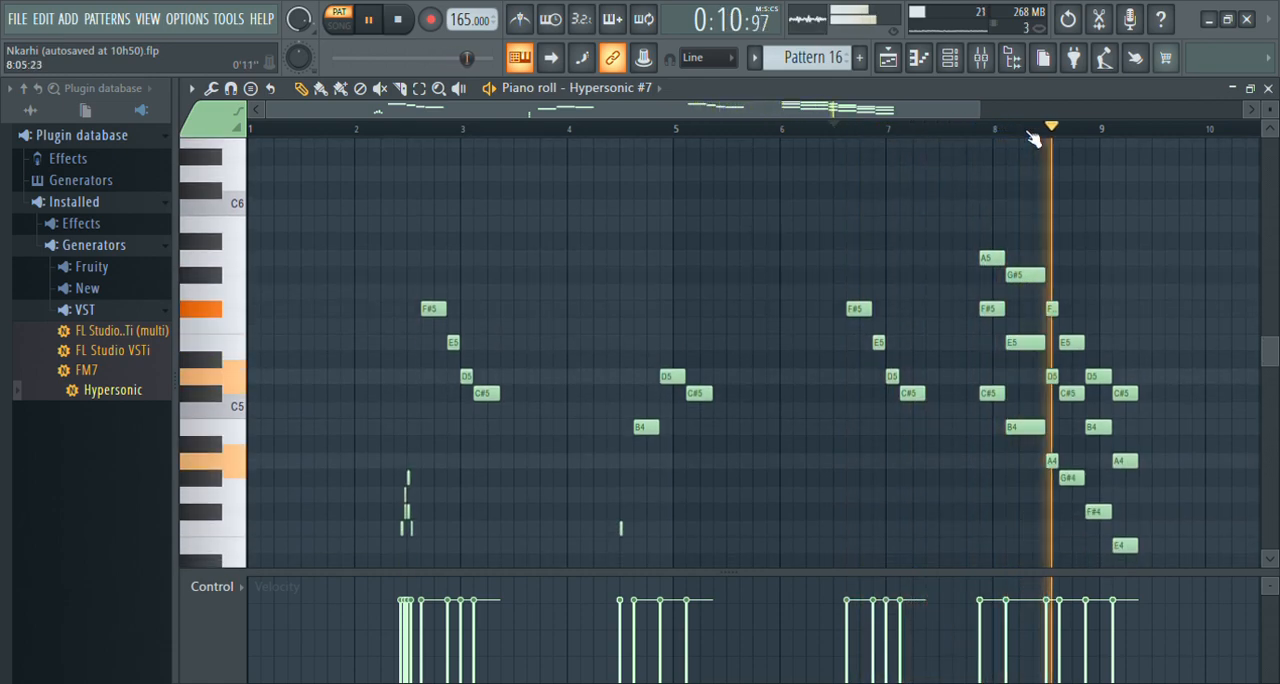
Switch to Pattern 17 and bring up the Hypersonic #8 notes in the piano roll.
click(1268, 89)
key(space)
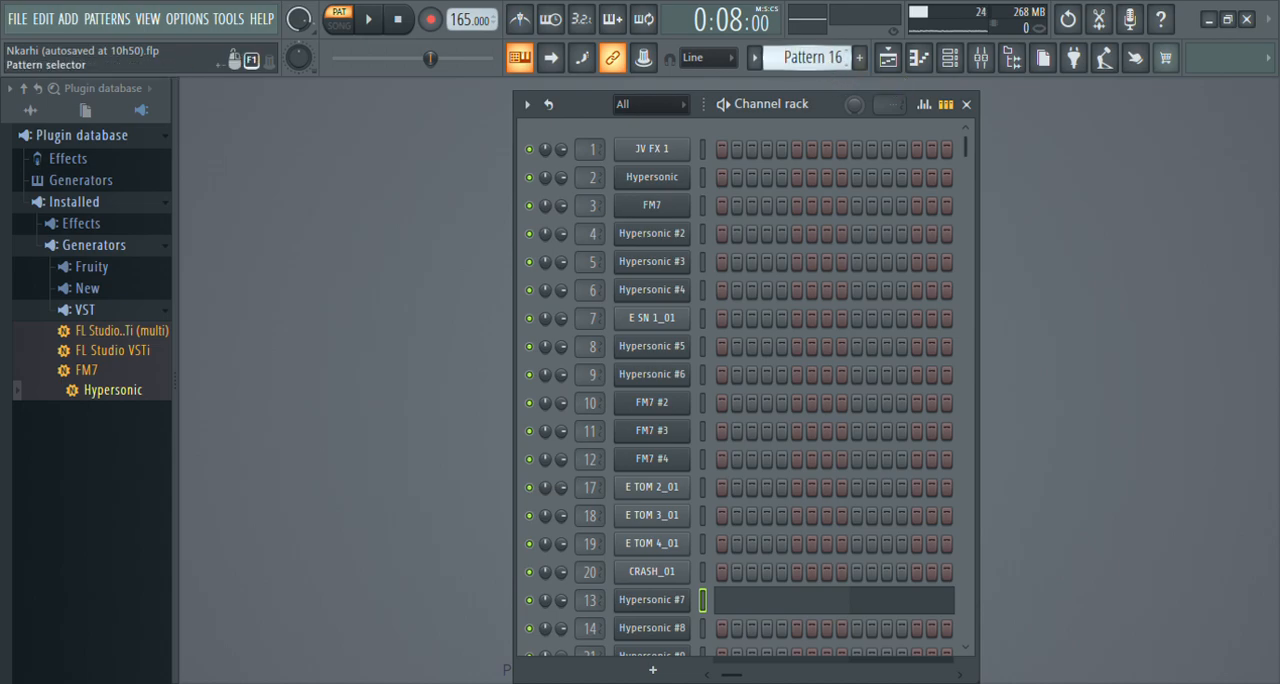
scroll(812, 57, down, 1)
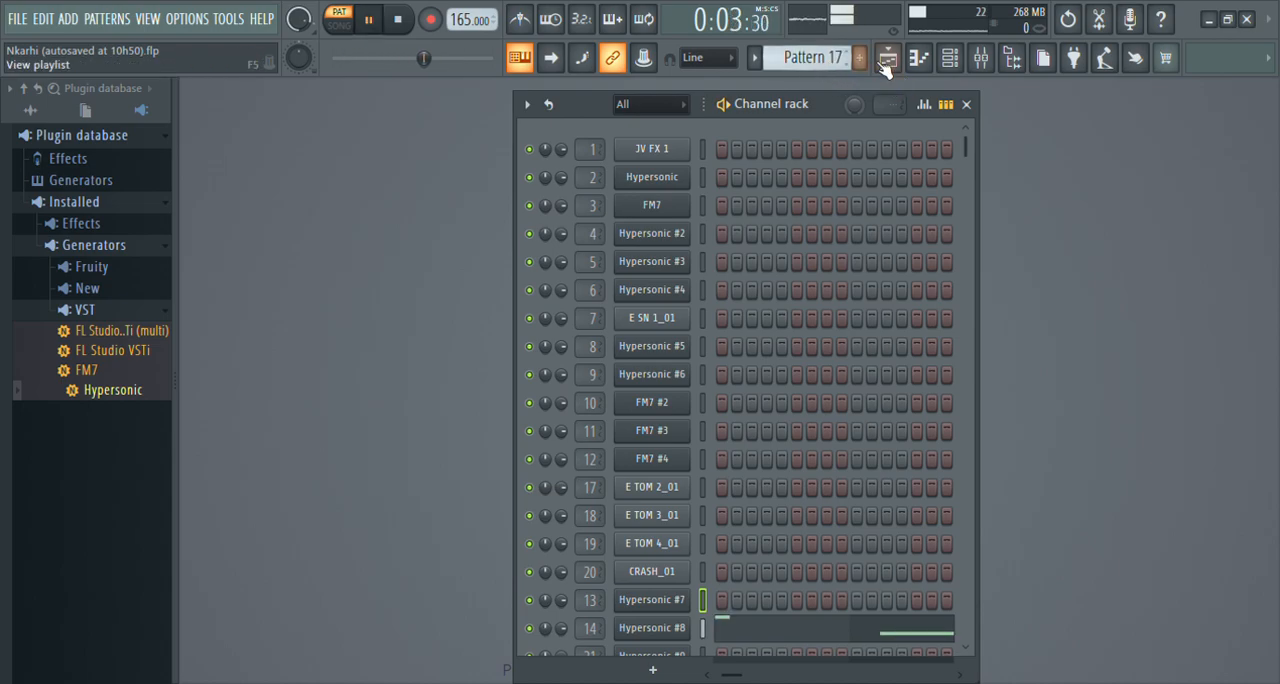
click(923, 60)
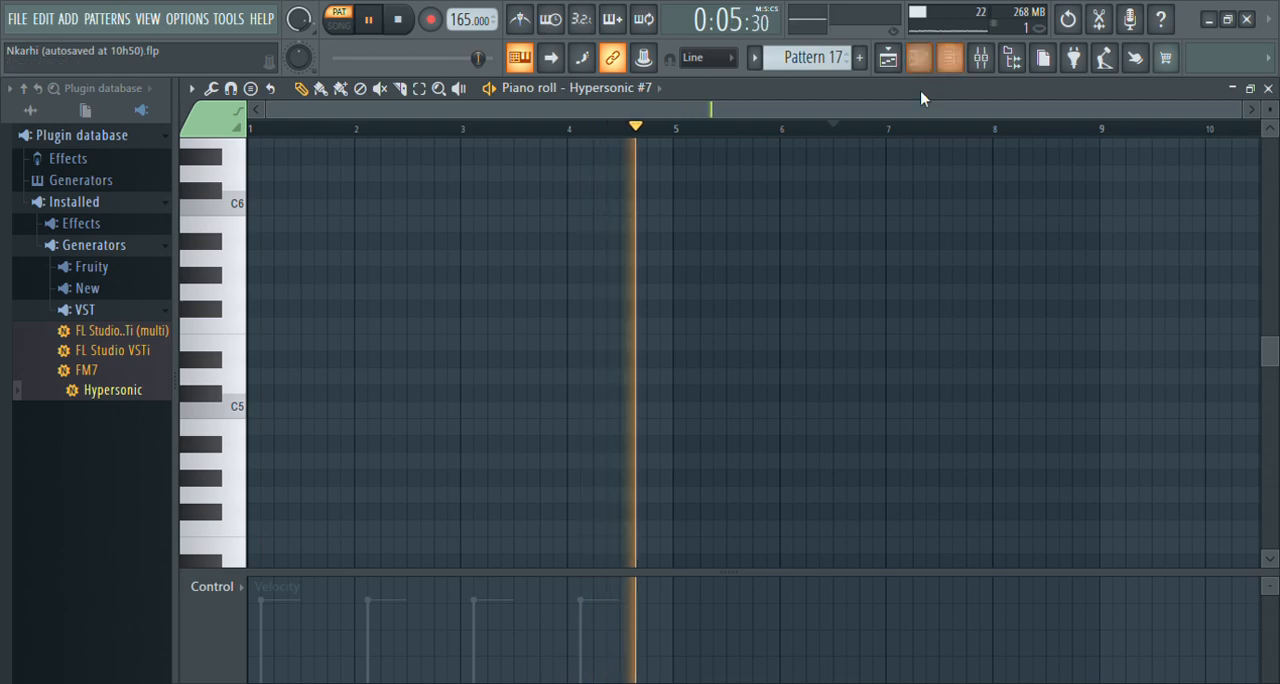
scroll(919, 97, down, 1)
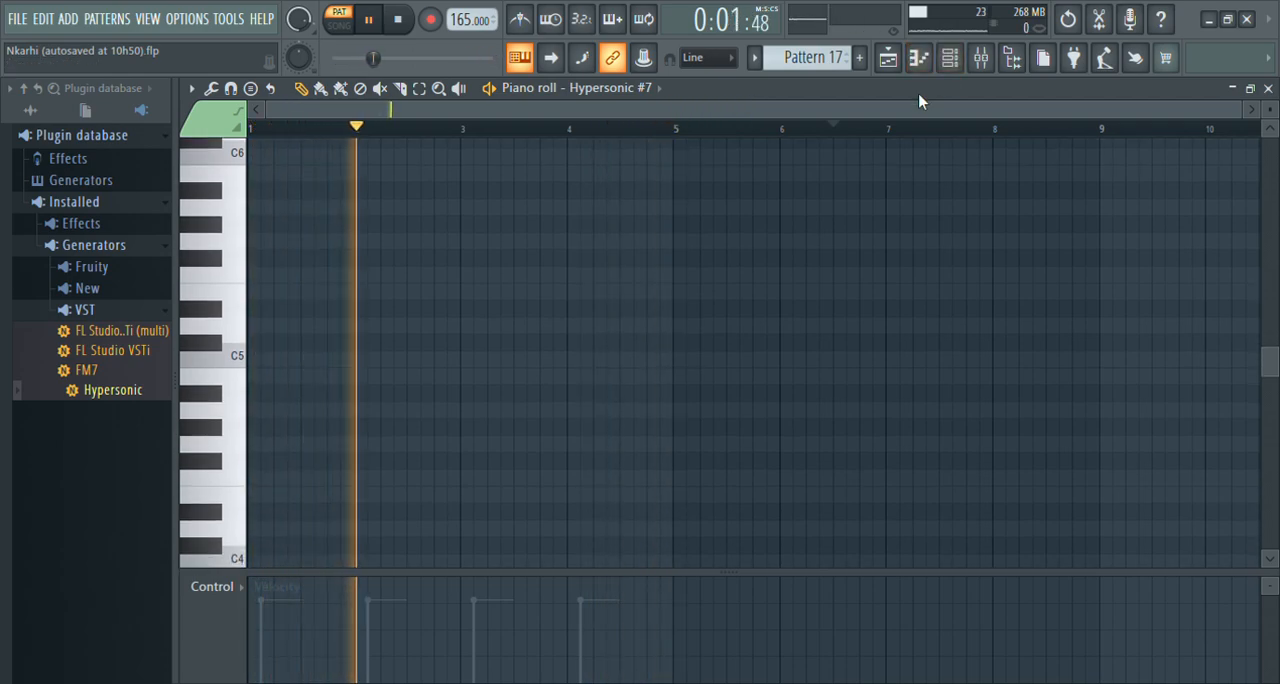
scroll(919, 100, up, 12)
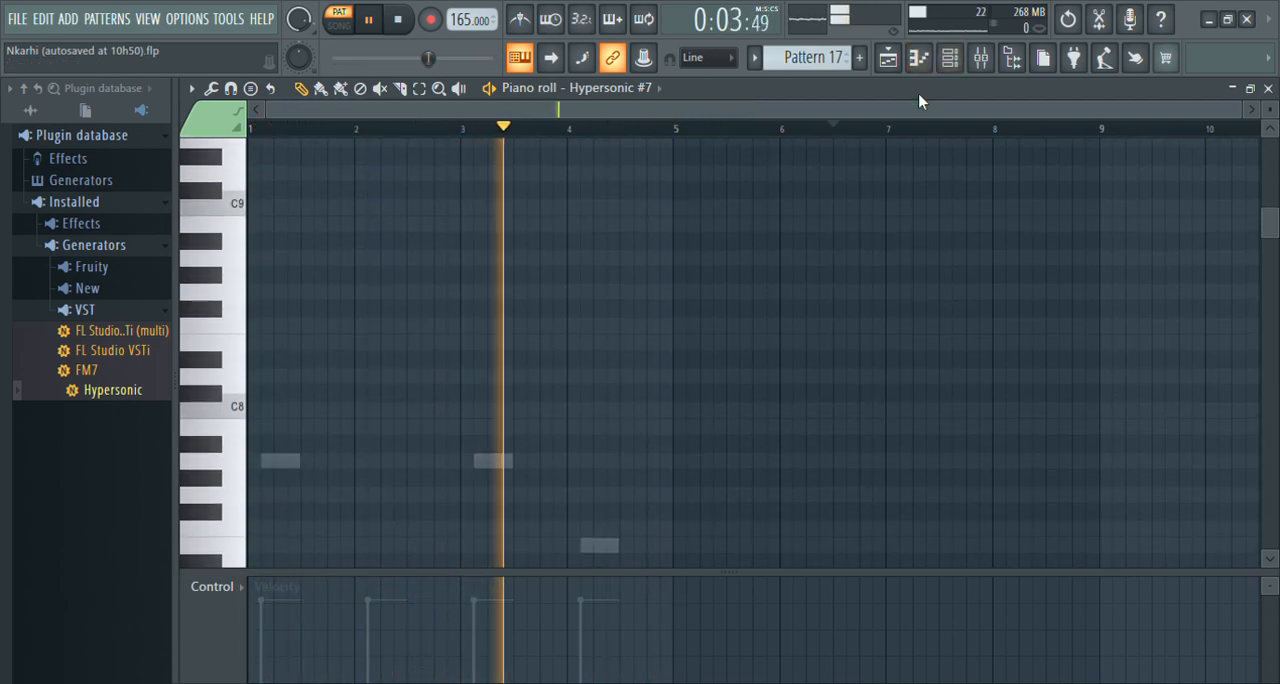
click(951, 61)
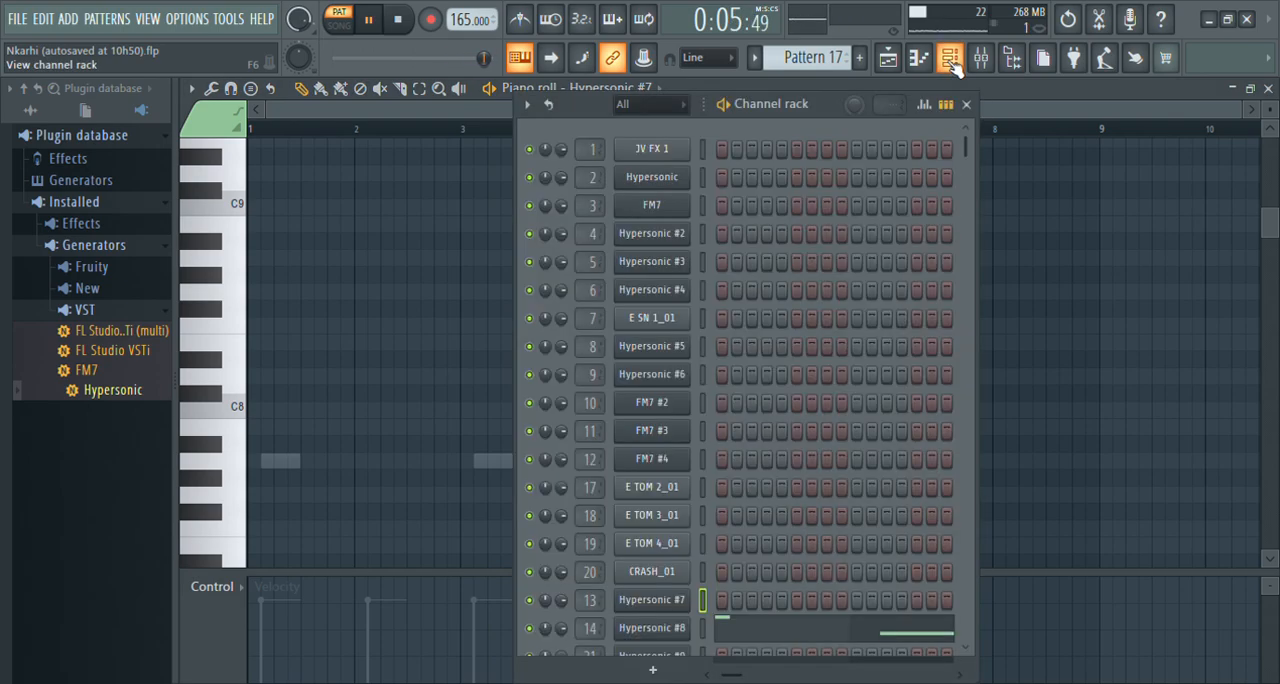
click(794, 633)
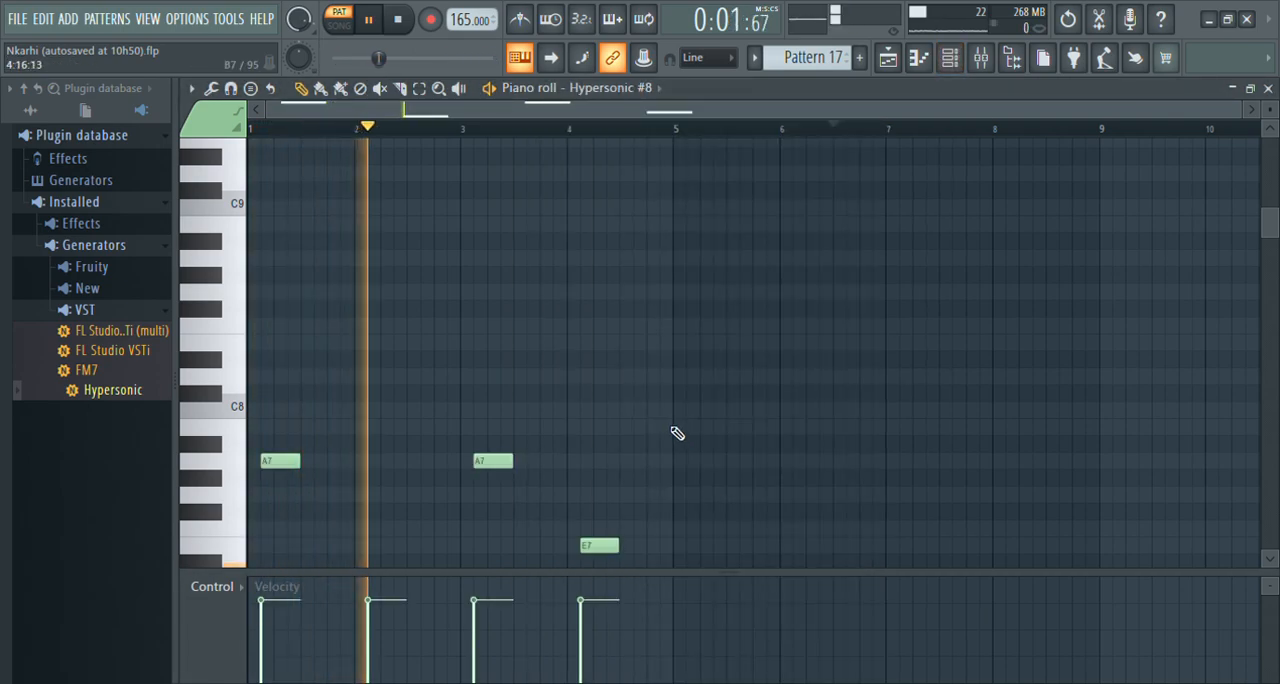
Add short C7 and D7 notes to Hypersonic #8 at the starts of bars 2 and 4, and play Pattern 17.
scroll(677, 433, down, 2)
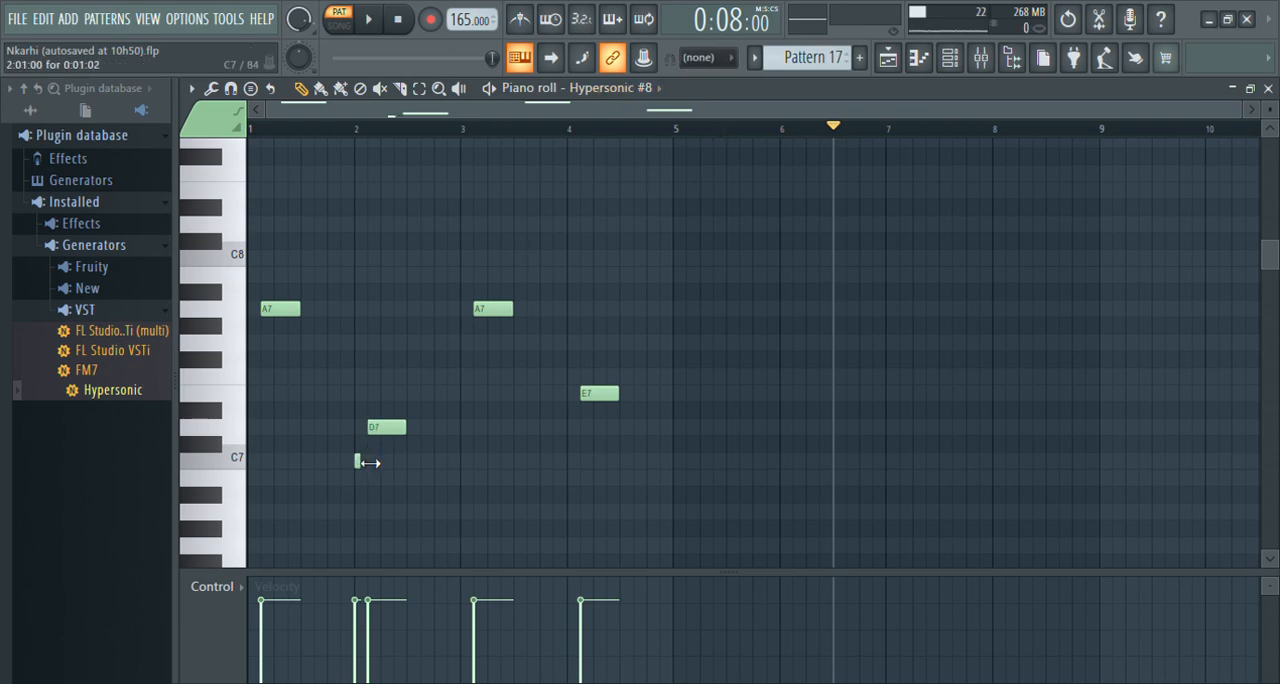
key(space)
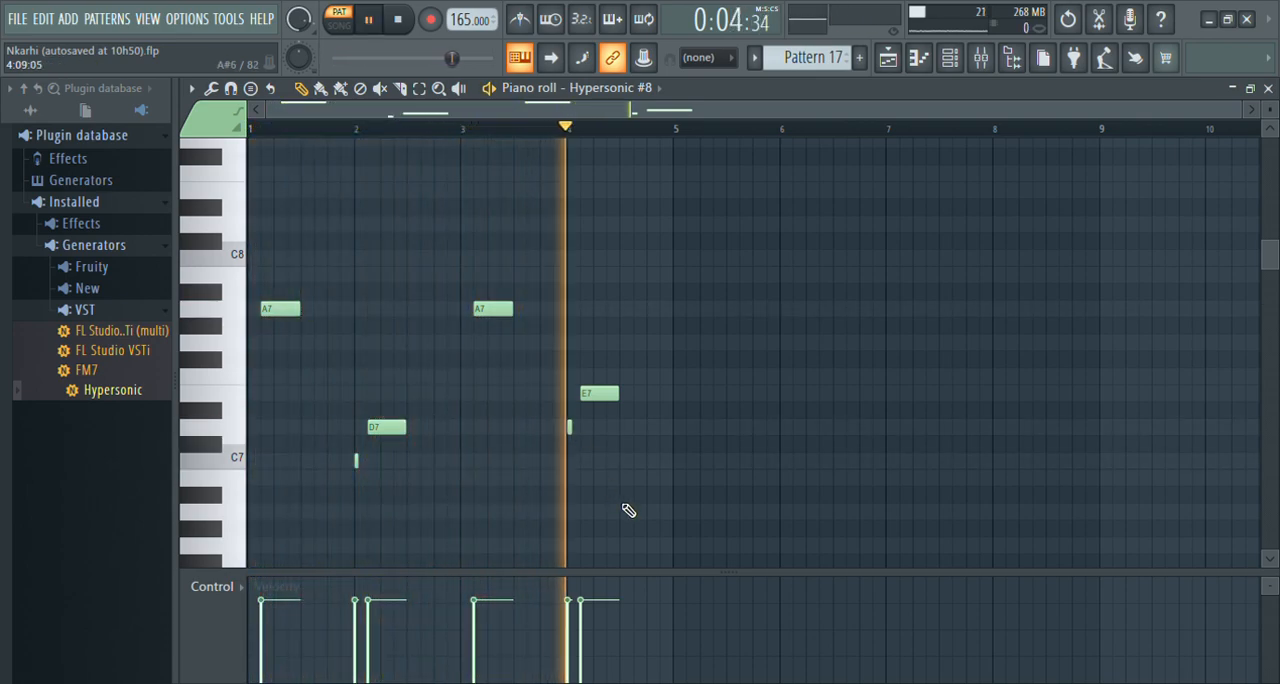
click(1268, 89)
Play Pattern 18 and examine the Hypersonic #9 notes in the piano roll.
key(space)
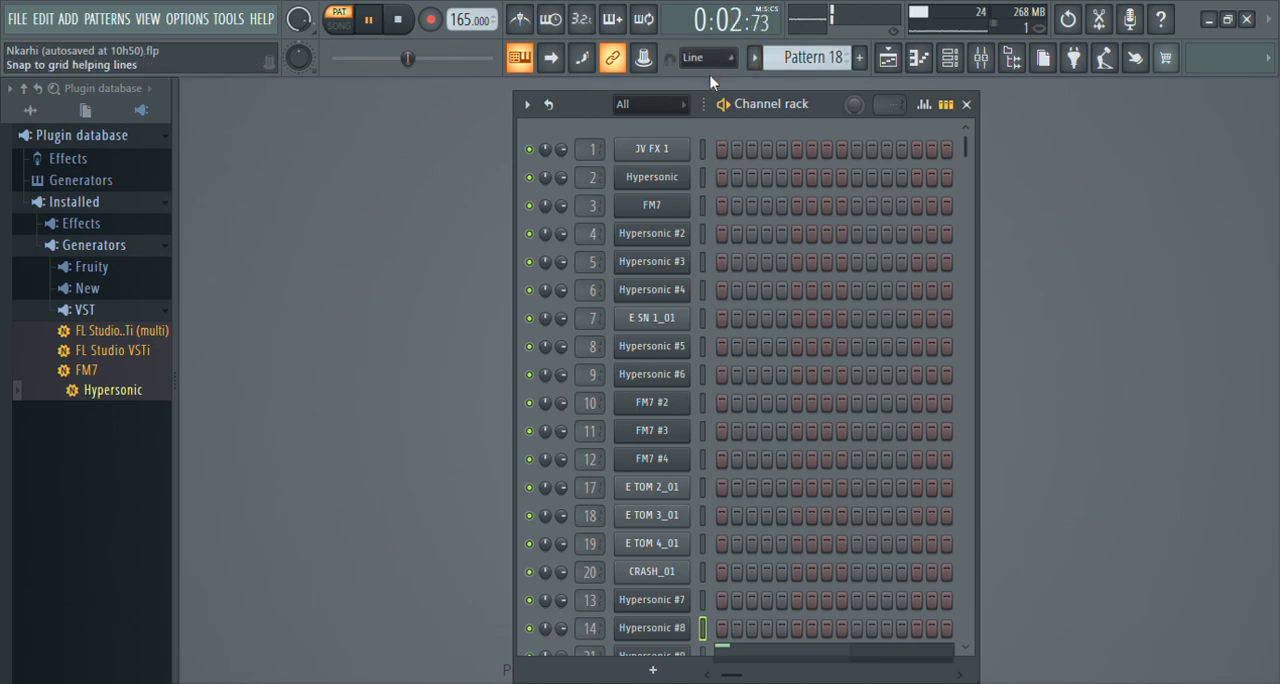
drag(966, 148, 969, 411)
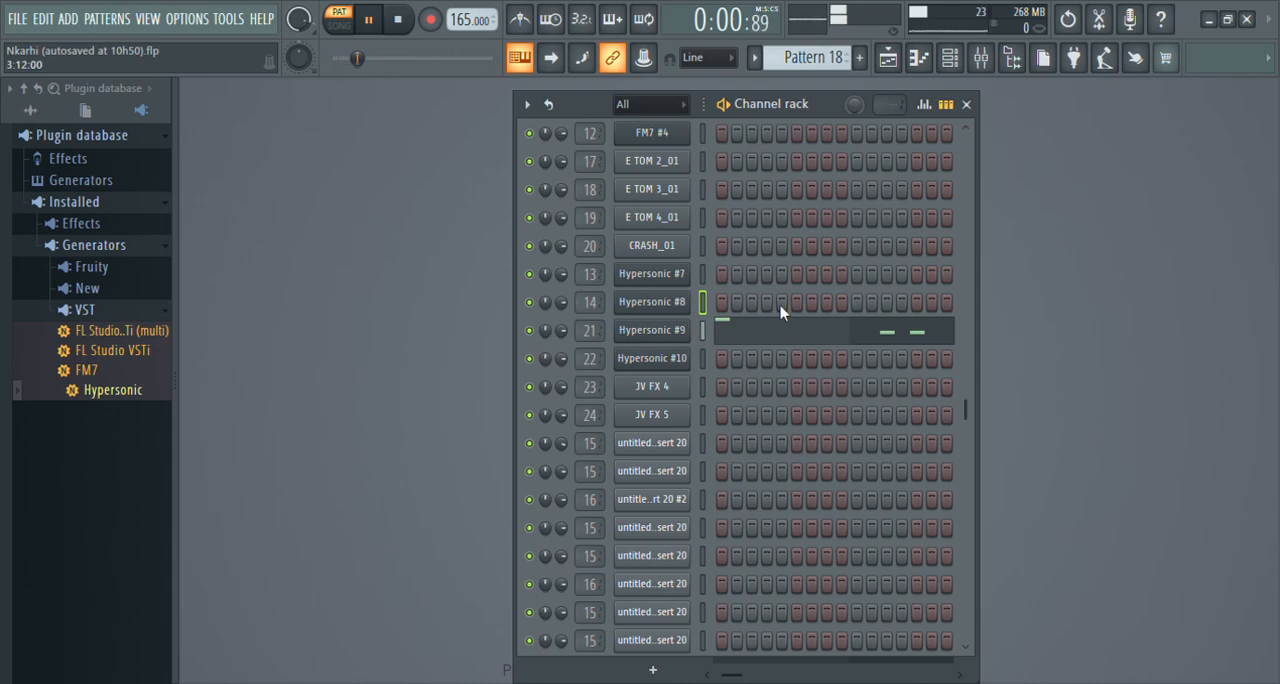
click(800, 331)
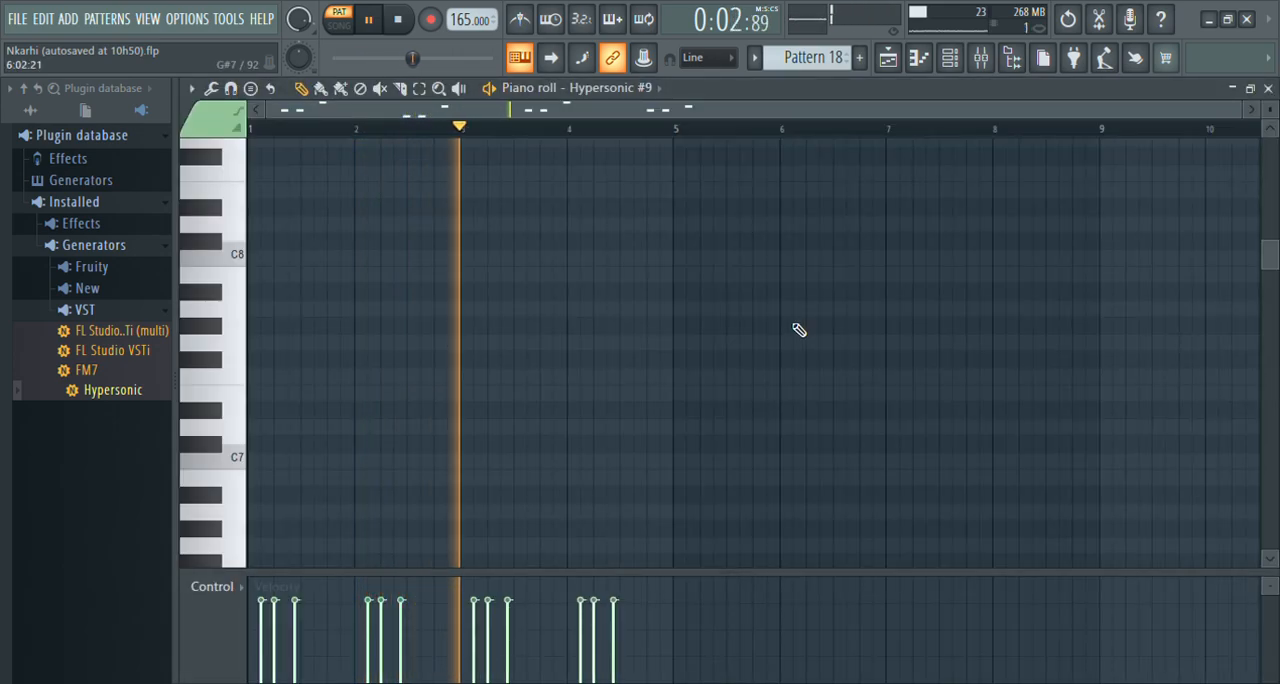
scroll(800, 331, up, 6)
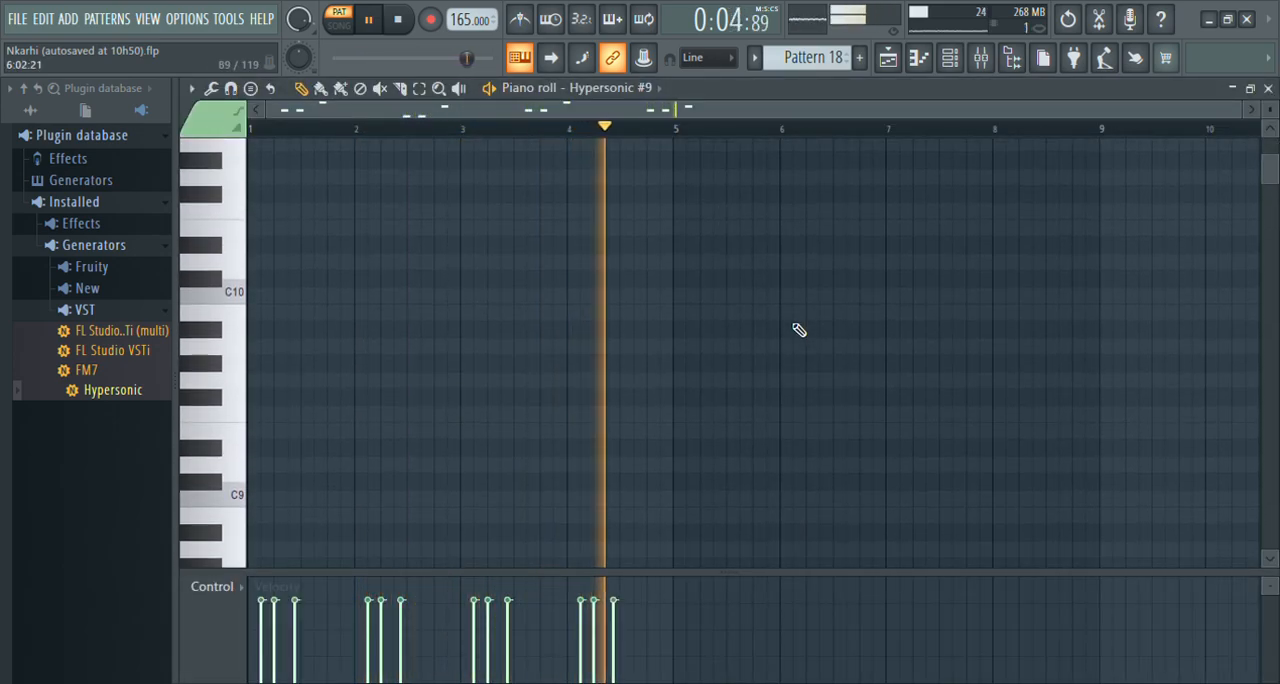
scroll(800, 331, down, 12)
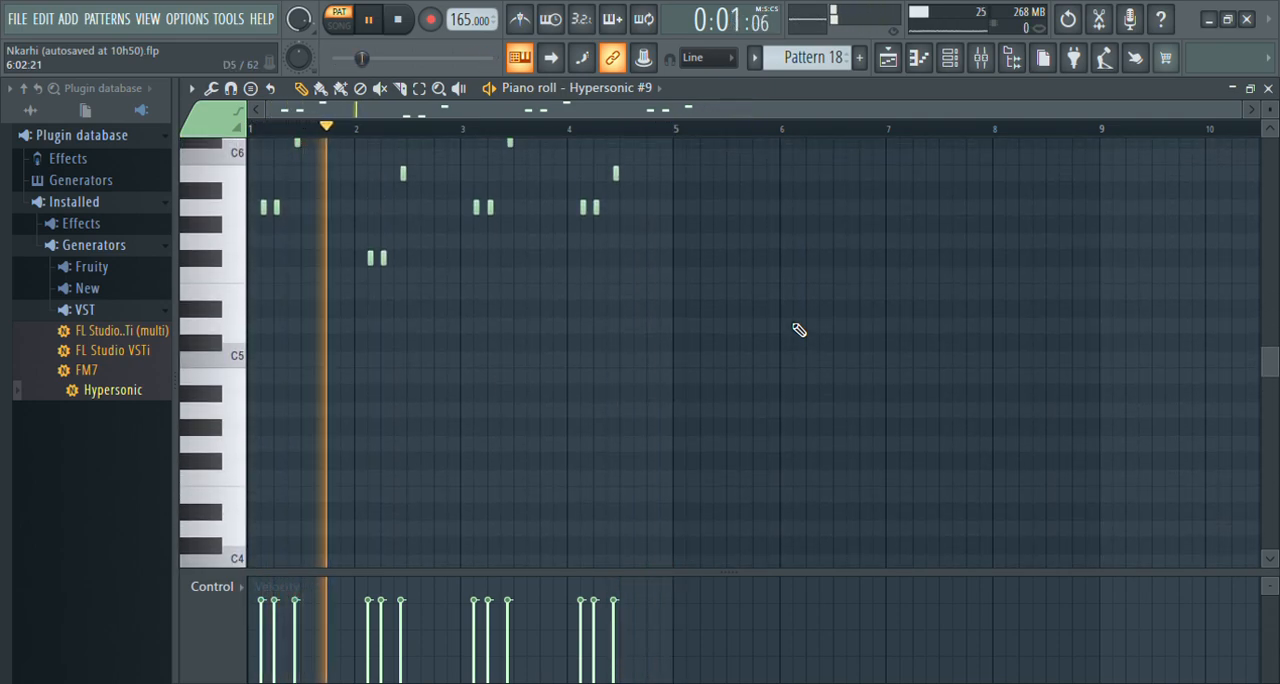
scroll(800, 331, up, 3)
scroll(800, 331, up, 2)
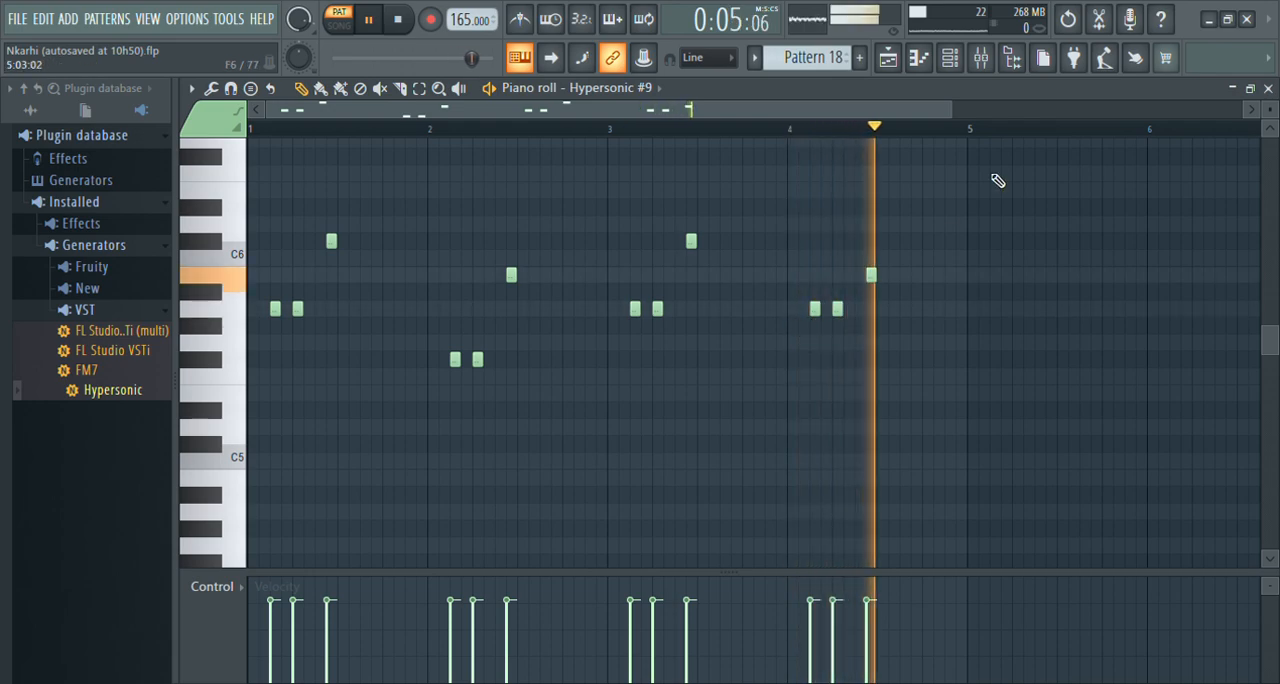
key(space)
Show the channel rack and play Pattern 19 to hear the Hypersonic #10 part.
click(956, 72)
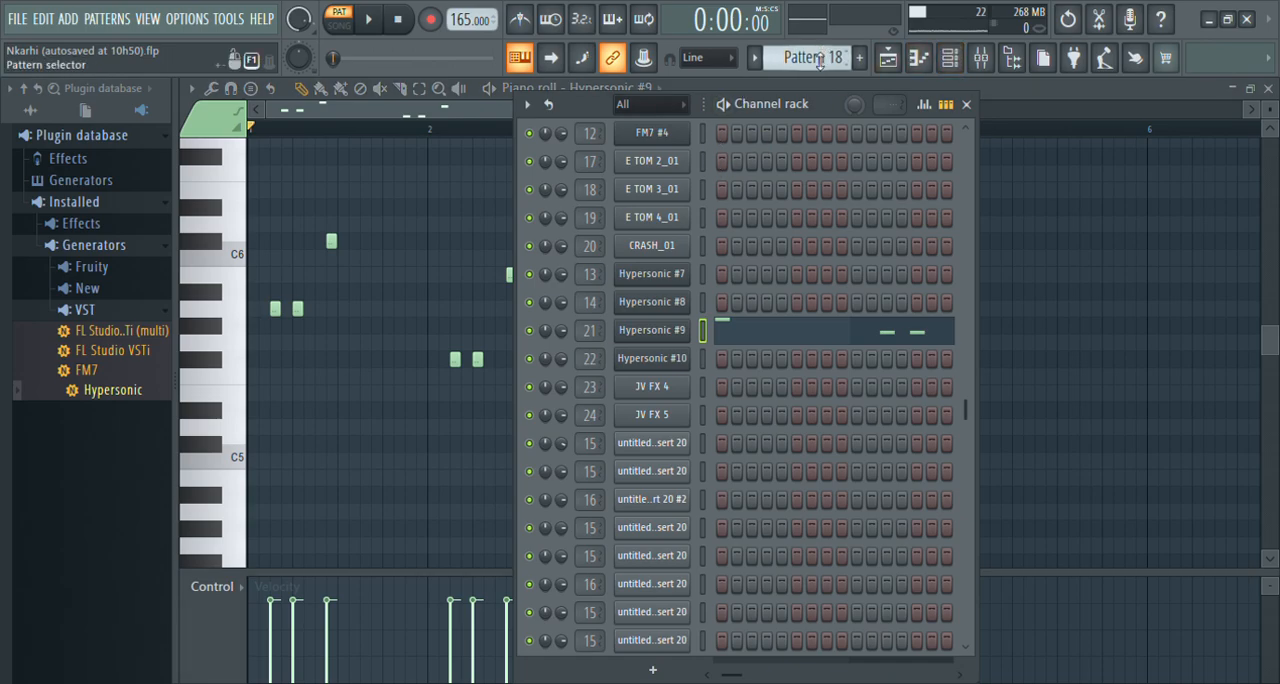
scroll(818, 60, down, 1)
key(space)
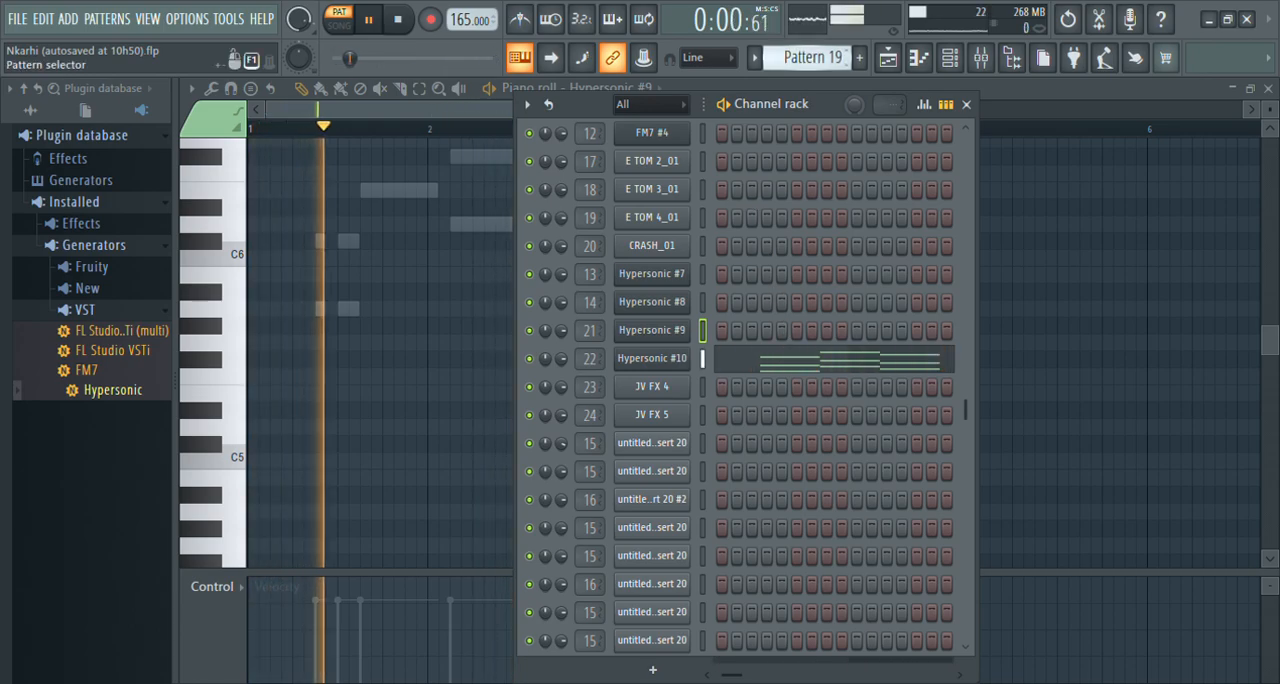
Switch to Pattern 20, listen to it and examine the JV FX 4 notes in the piano roll.
click(859, 58)
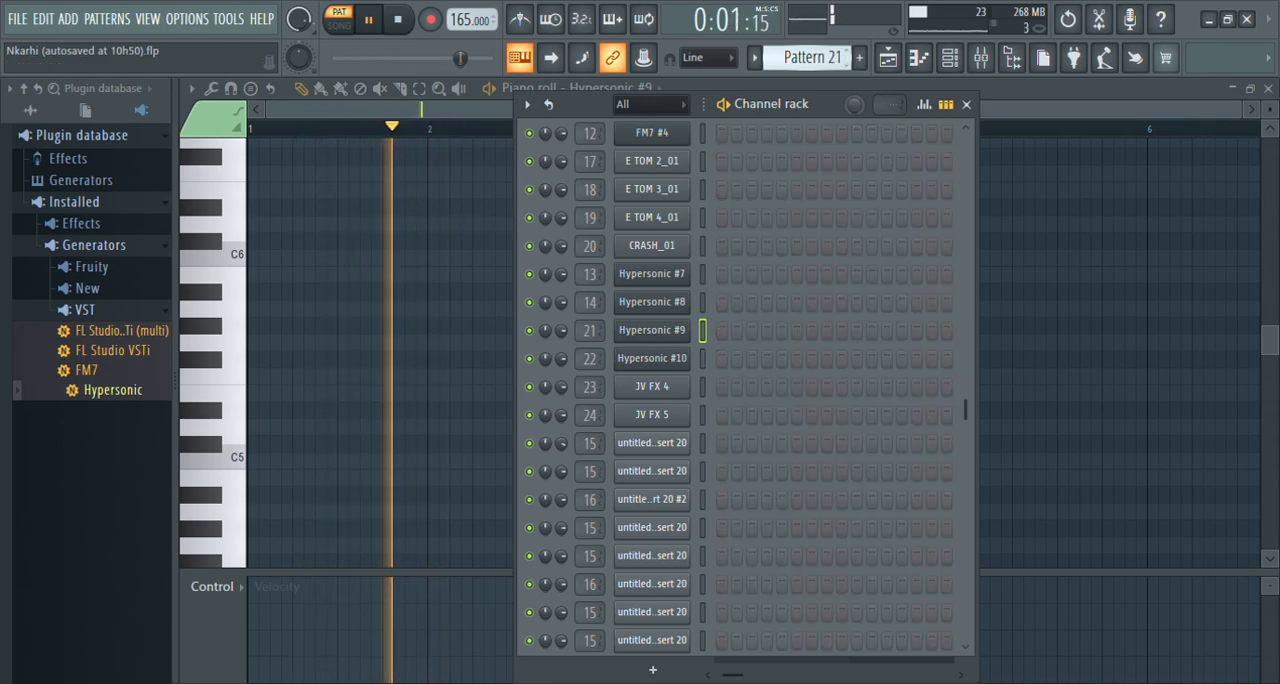
scroll(812, 58, up, 1)
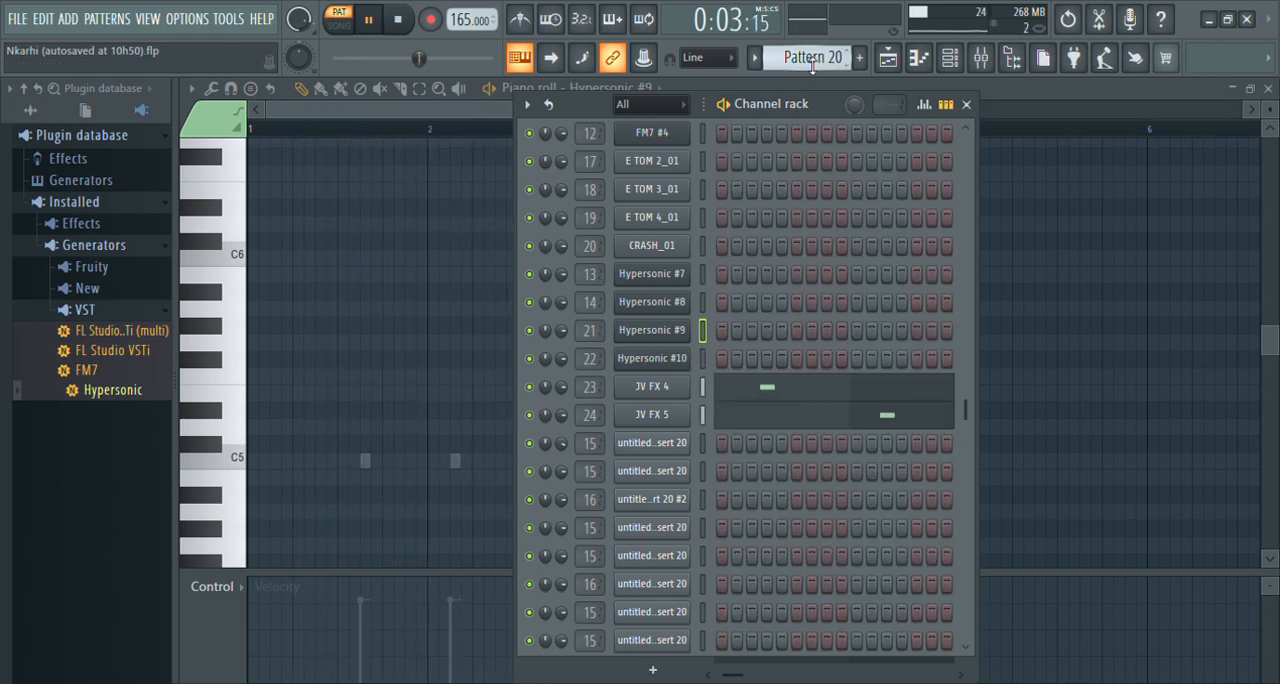
click(816, 391)
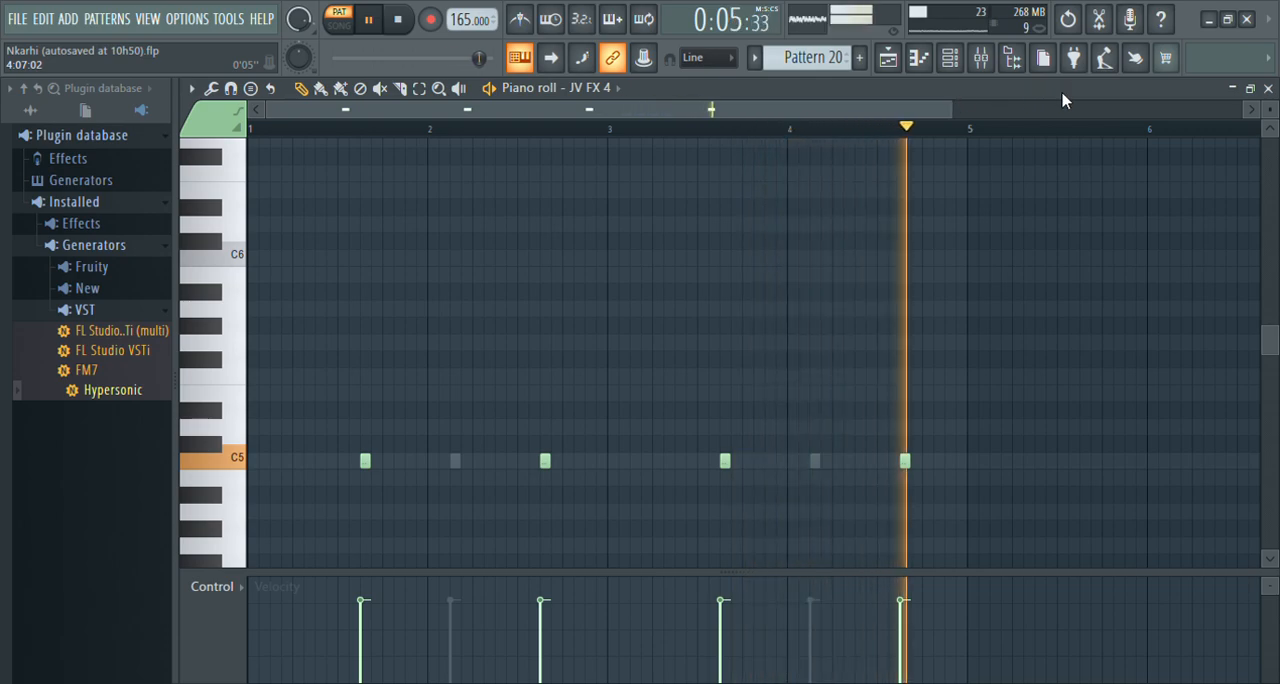
key(space)
click(1267, 89)
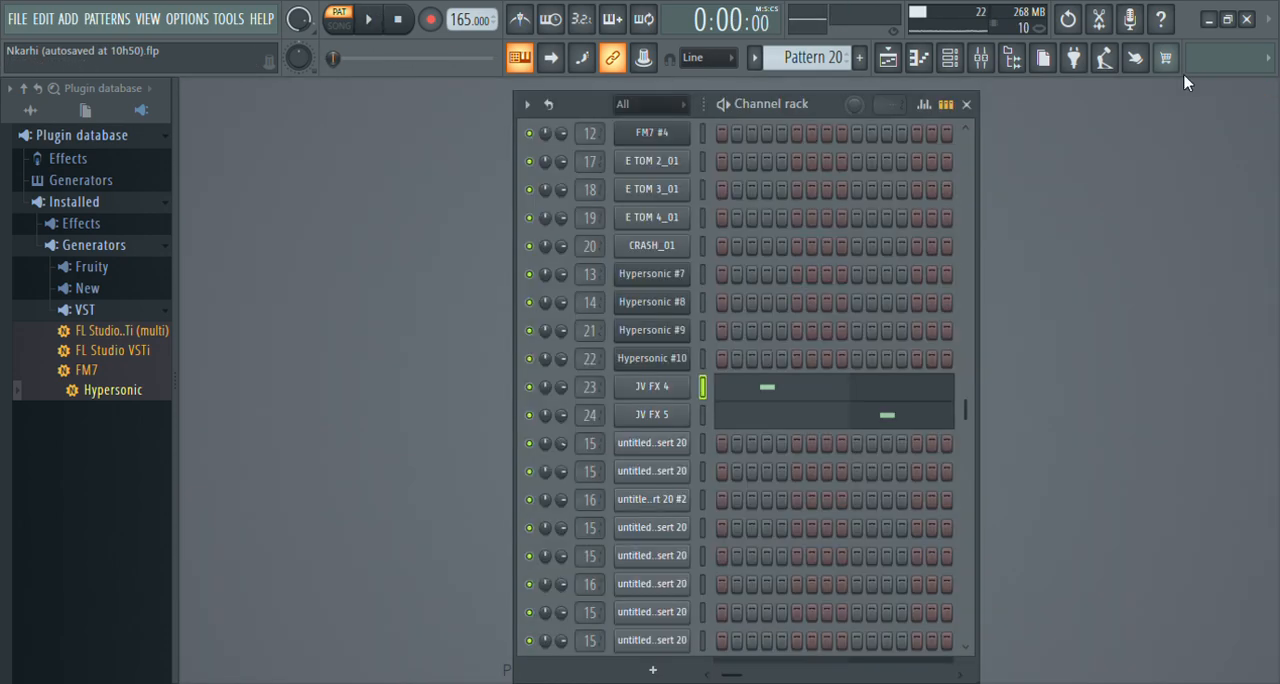
Show the playlist around bar 64 and play only Tracks 11 and 12 from there in song mode.
click(889, 59)
drag(943, 116, 742, 148)
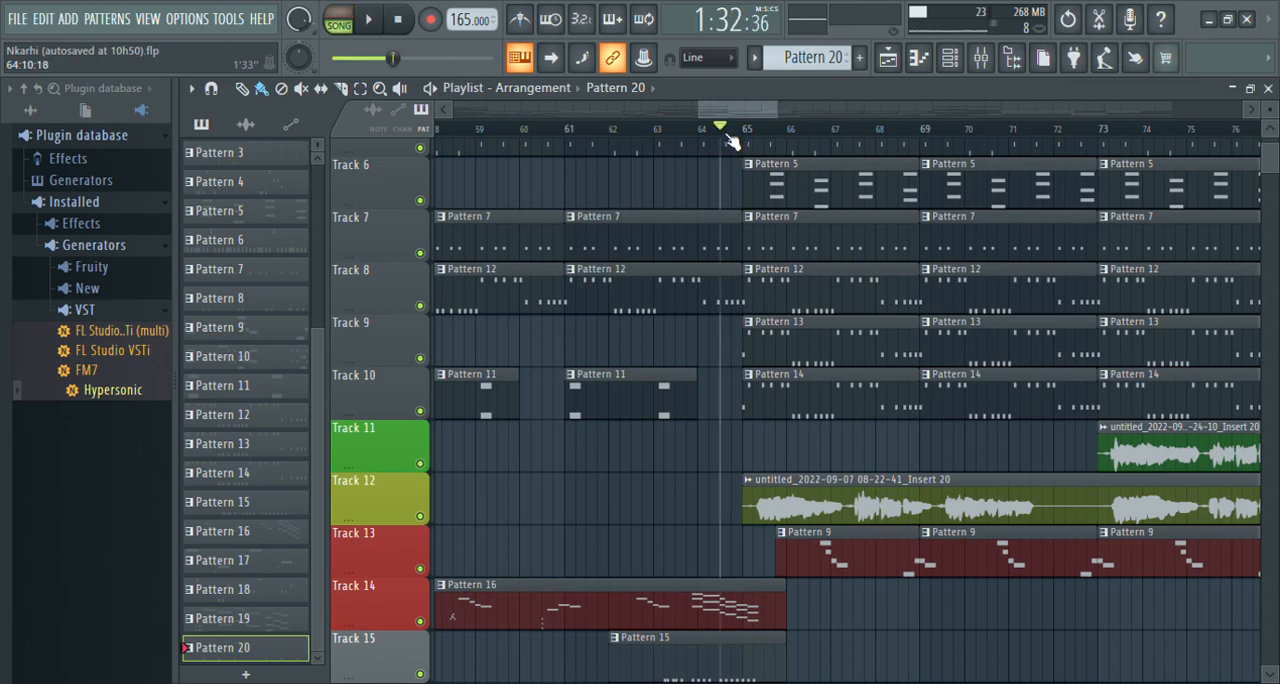
right_click(421, 463)
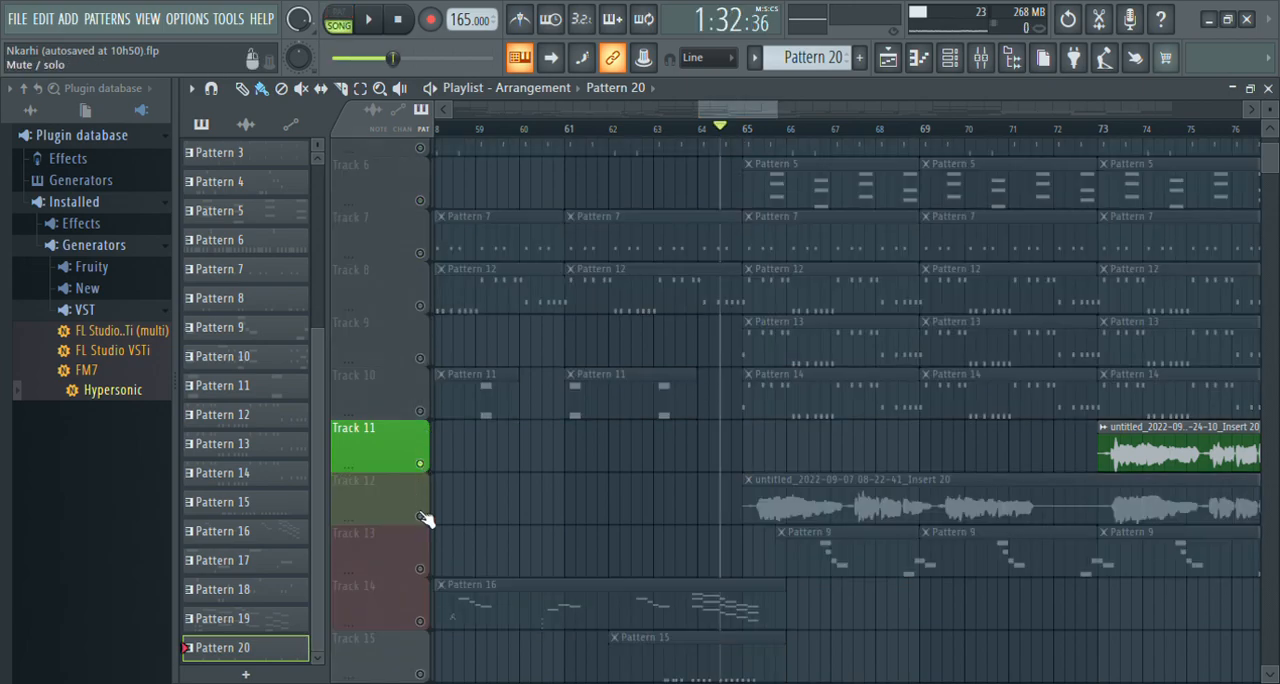
click(421, 517)
key(space)
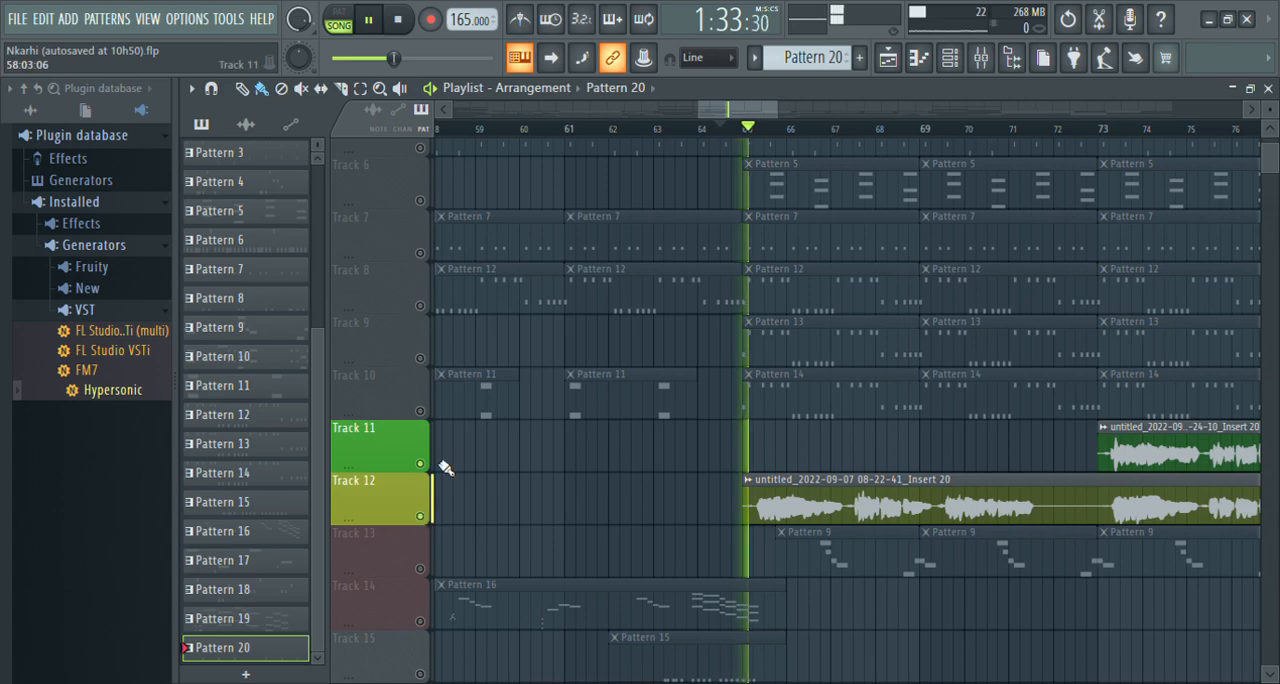
Follow the recorded audio clips on Tracks 11 and 12 through bar 89, and return to the arrangement's beginning.
drag(722, 108, 756, 124)
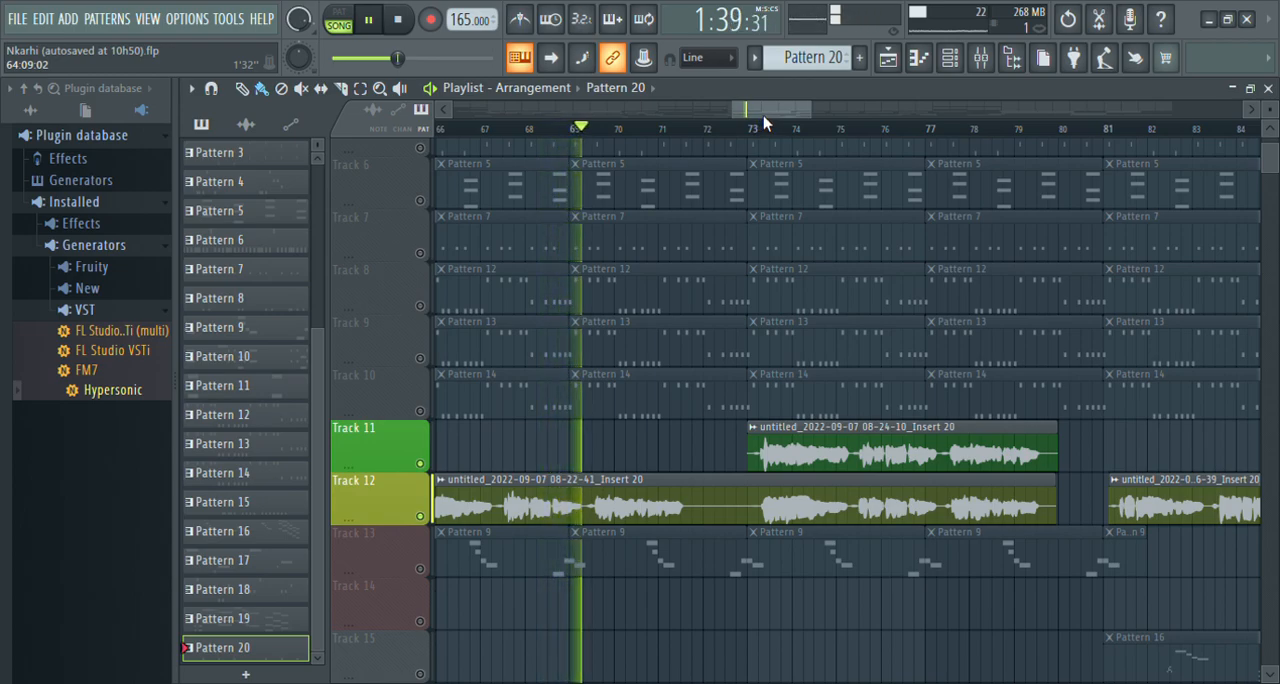
drag(763, 117, 773, 123)
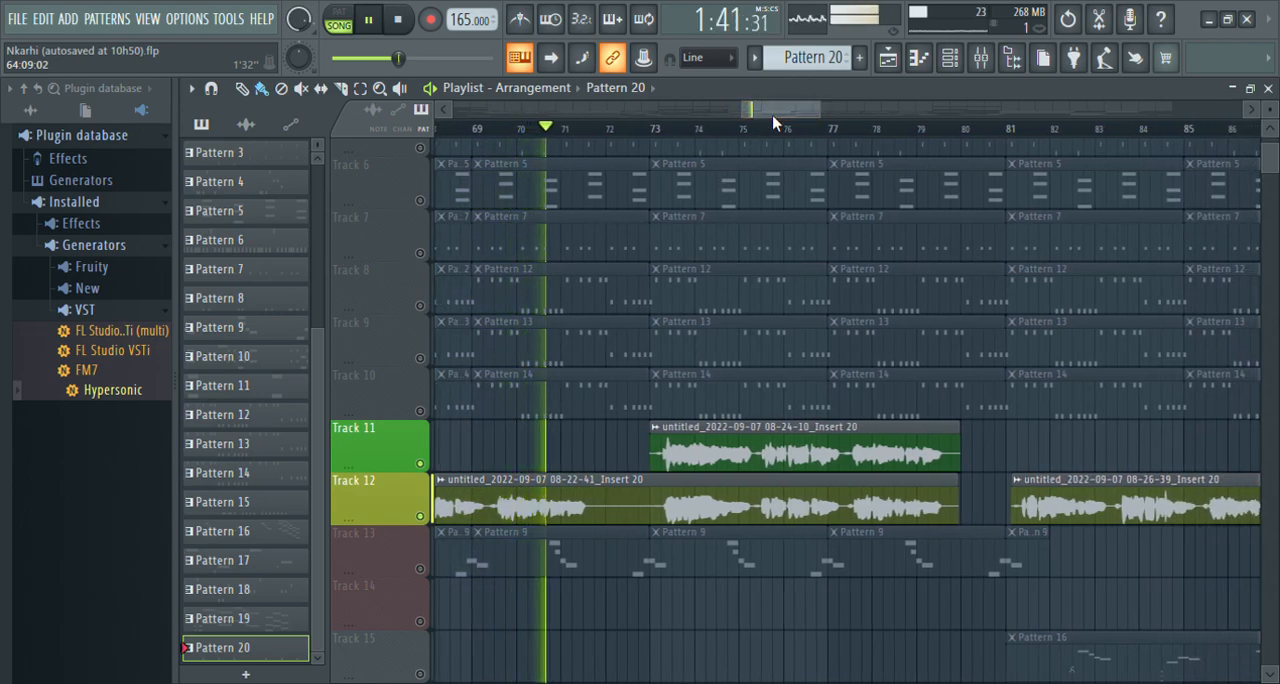
drag(777, 120, 782, 117)
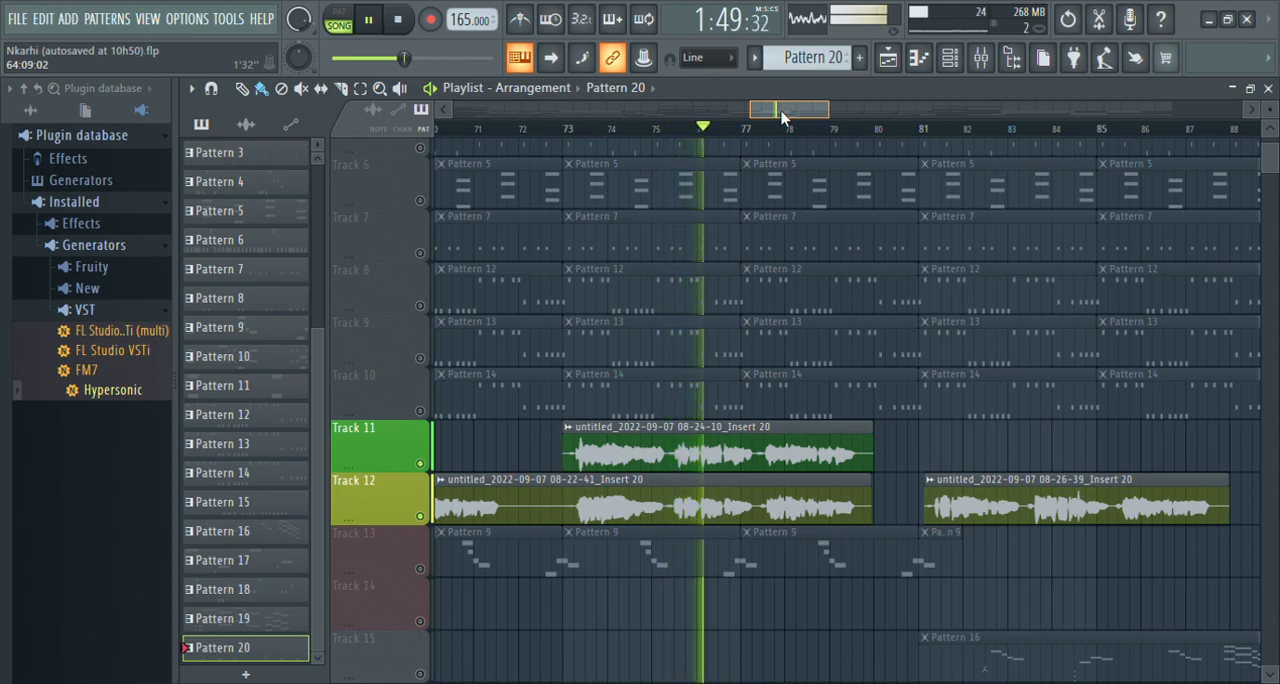
drag(782, 115, 800, 118)
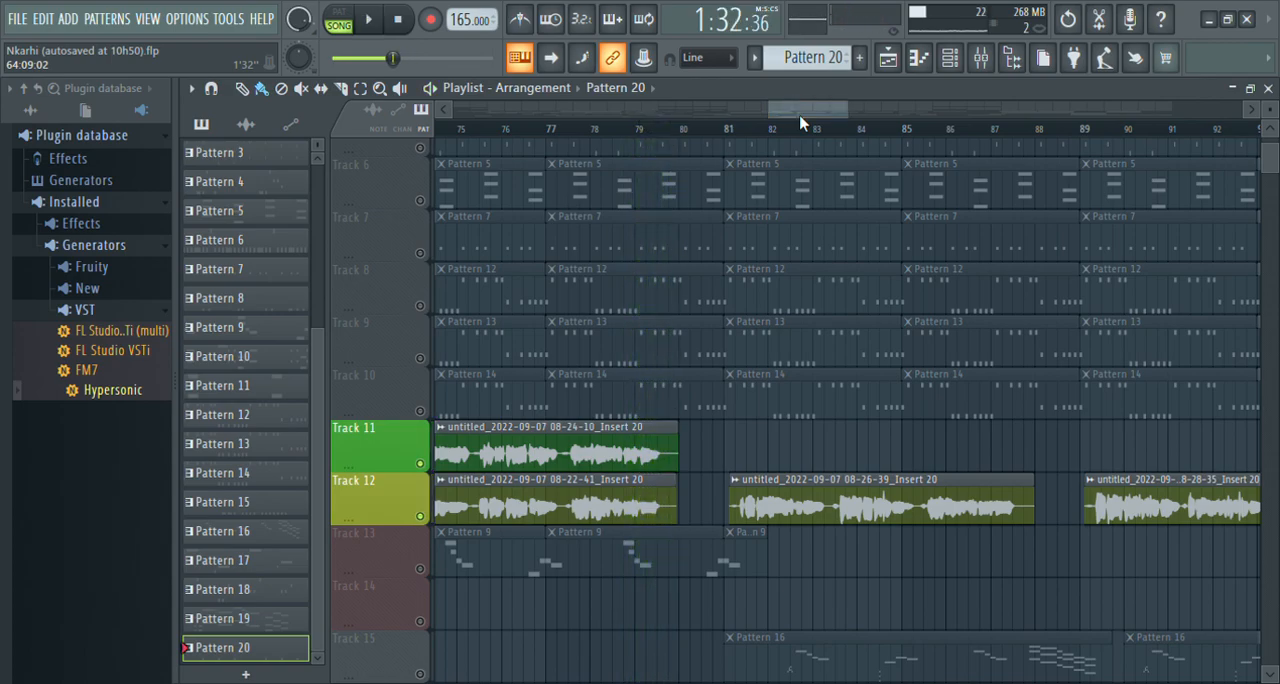
drag(784, 112, 379, 87)
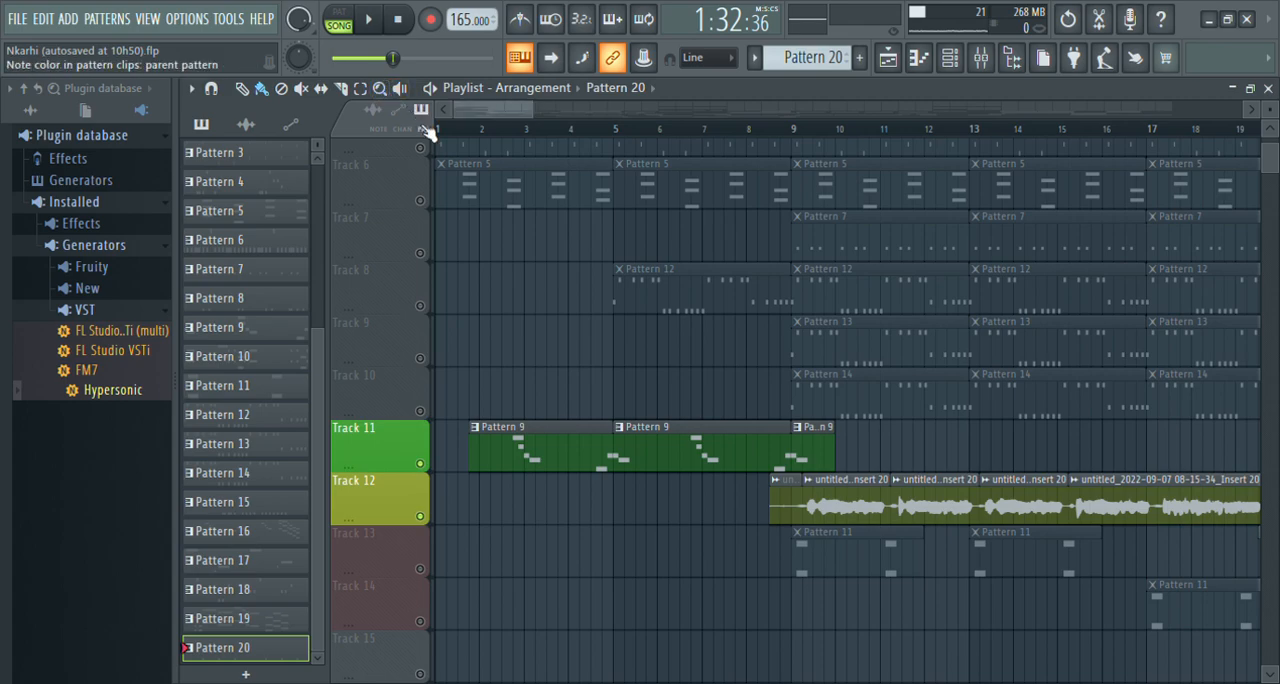
Unmute all playlist tracks with auto-scrolling turned on, and reset the song position to the start.
right_click(420, 465)
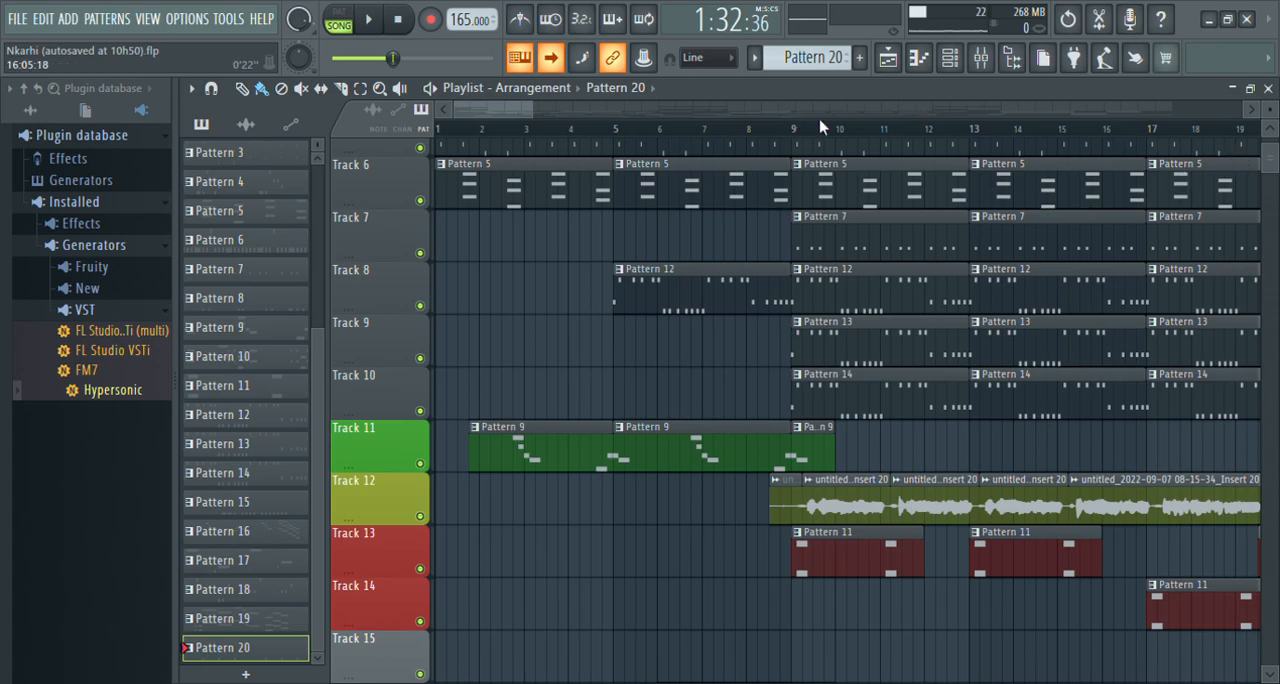
key(space)
key(space)
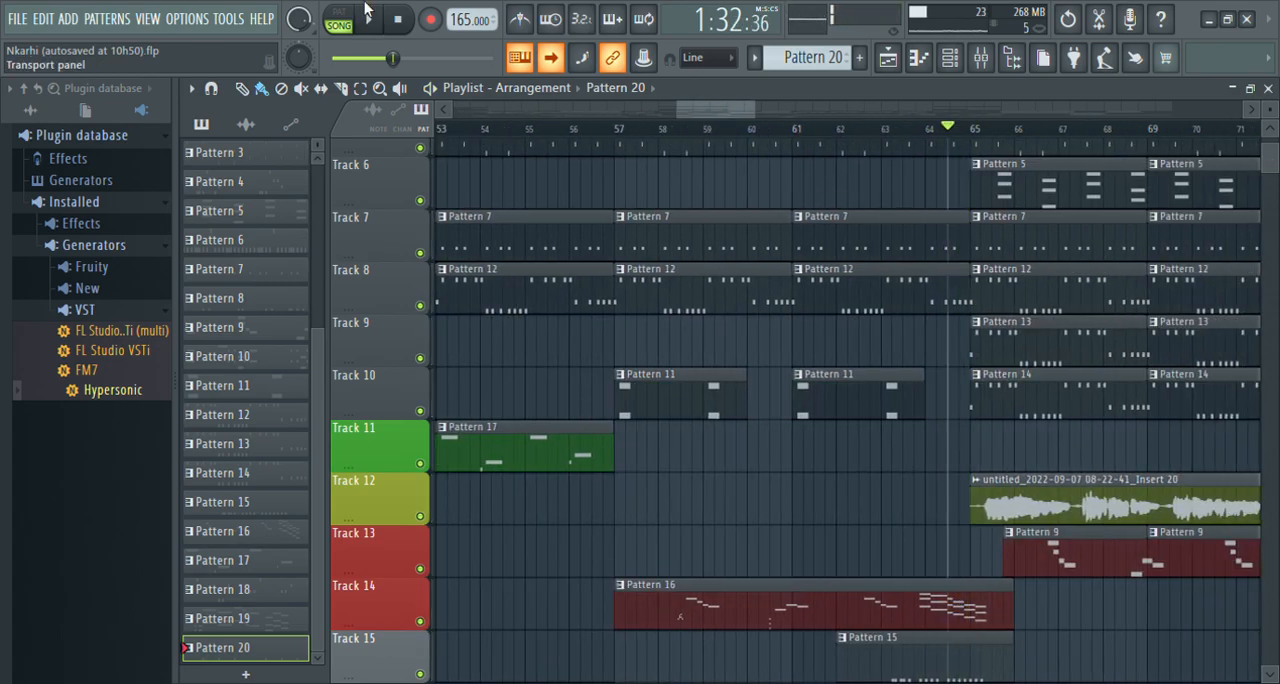
click(401, 19)
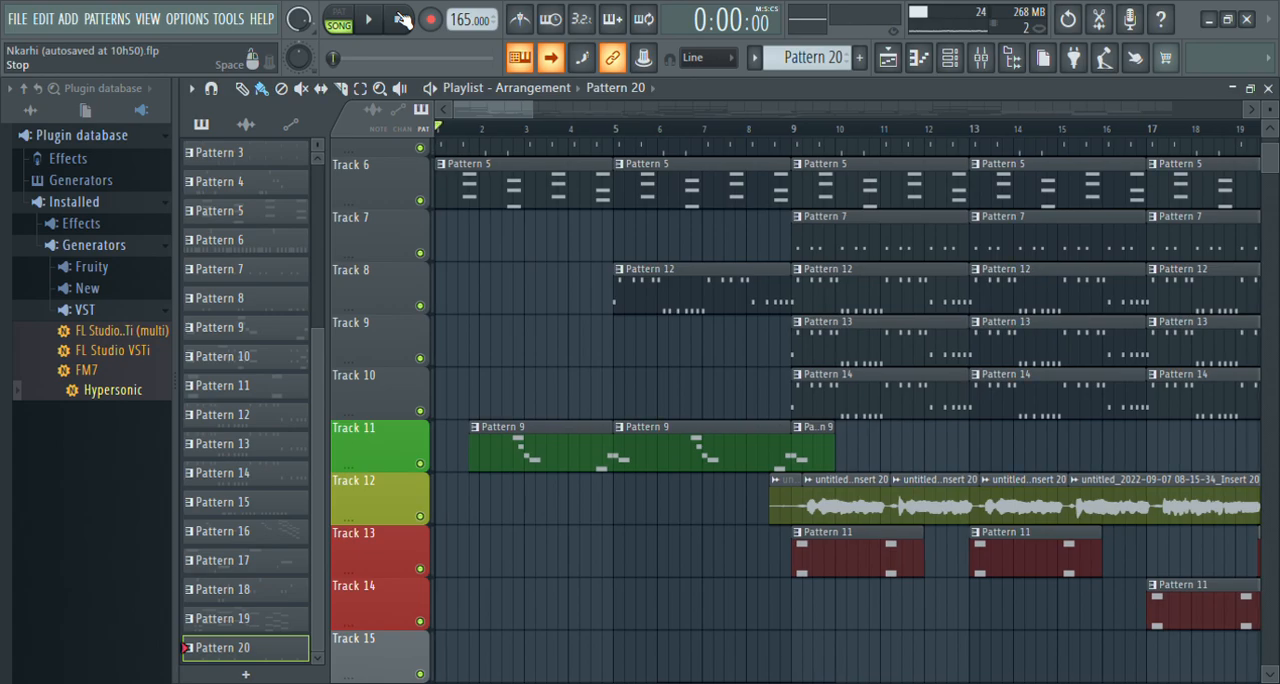